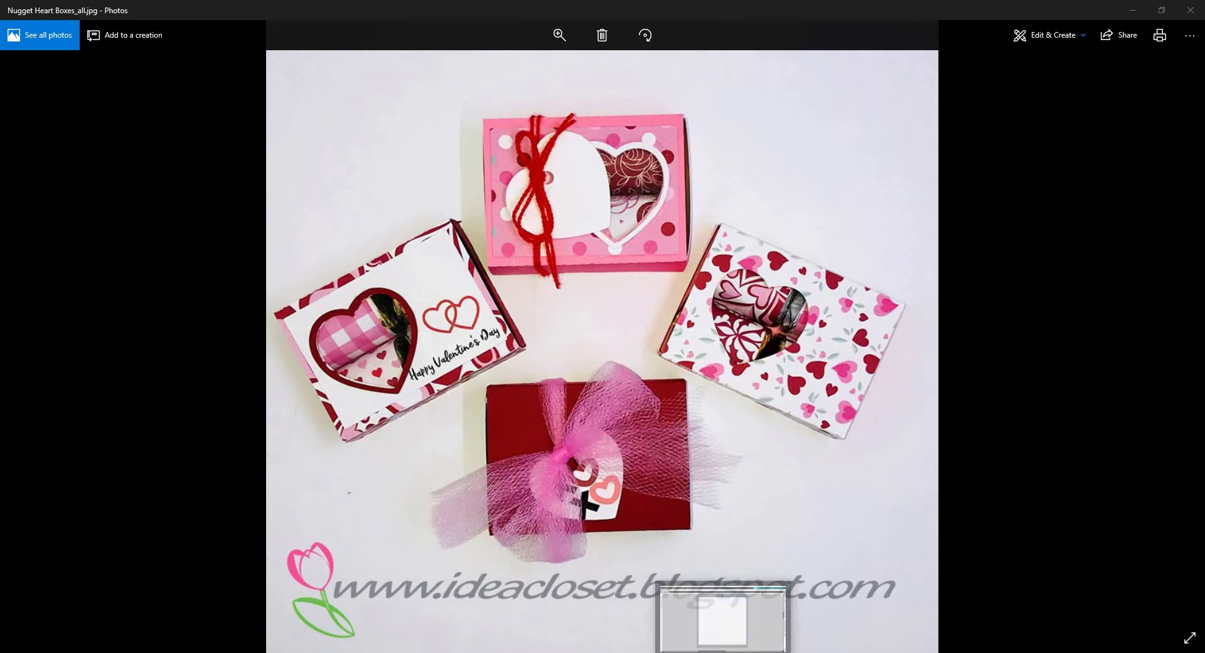
- Switch from the photo to Silhouette Studio's blank 12 × 12 in page and bring up the File menu
left_click(723, 612)
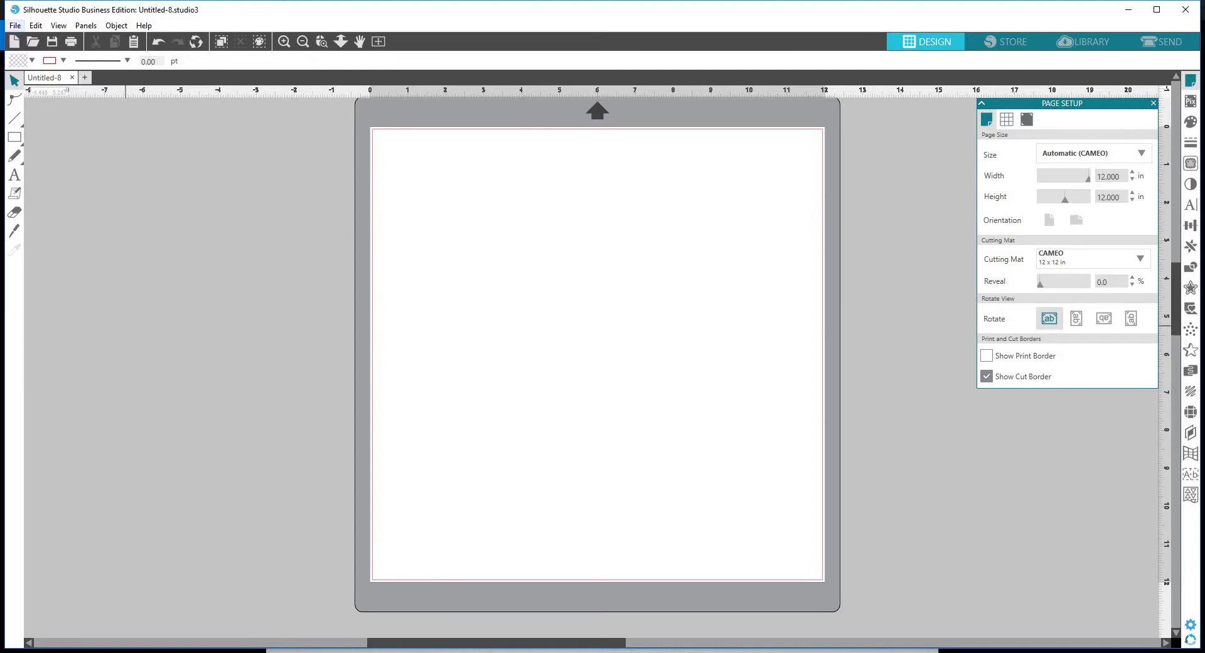
left_click(15, 25)
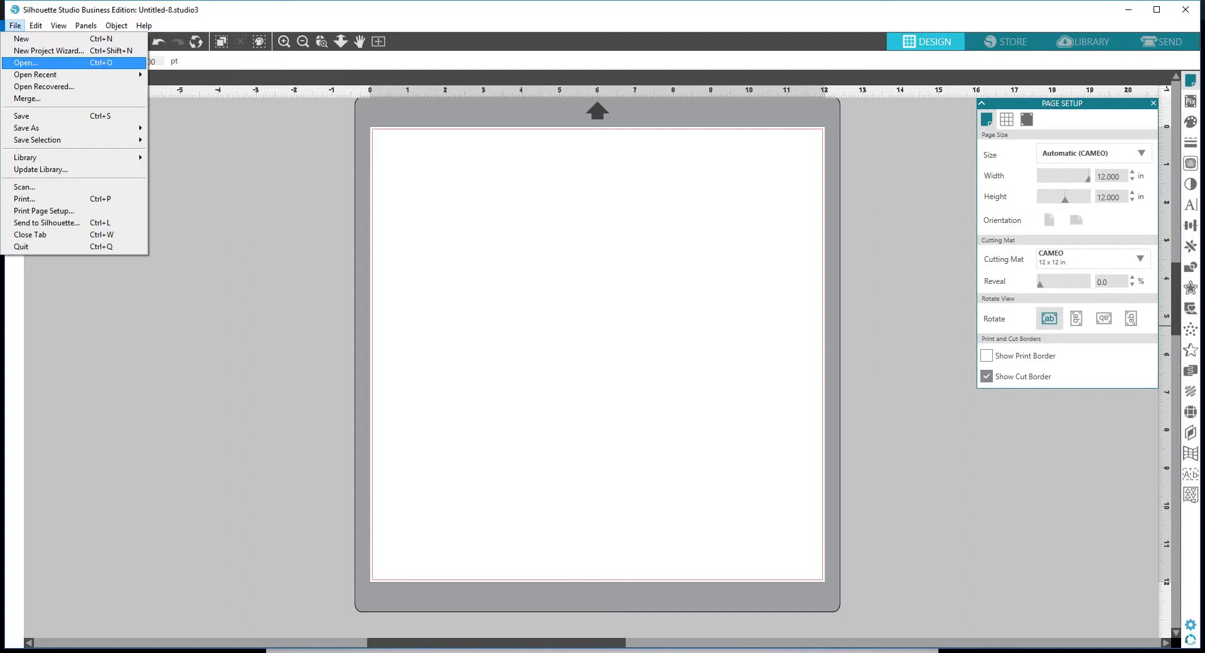
- Choose nugget box 2 x 2_heart.dxf in the Heart Nugget Box 2x2 DXF folder
left_click(19, 65)
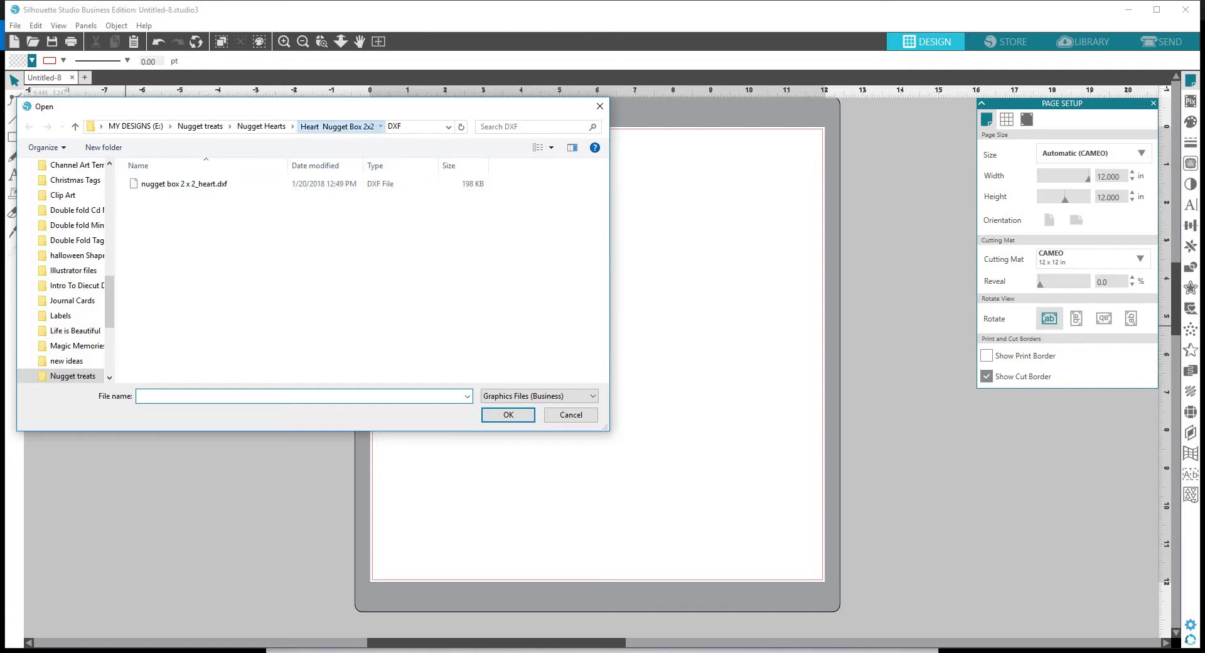
left_click(337, 126)
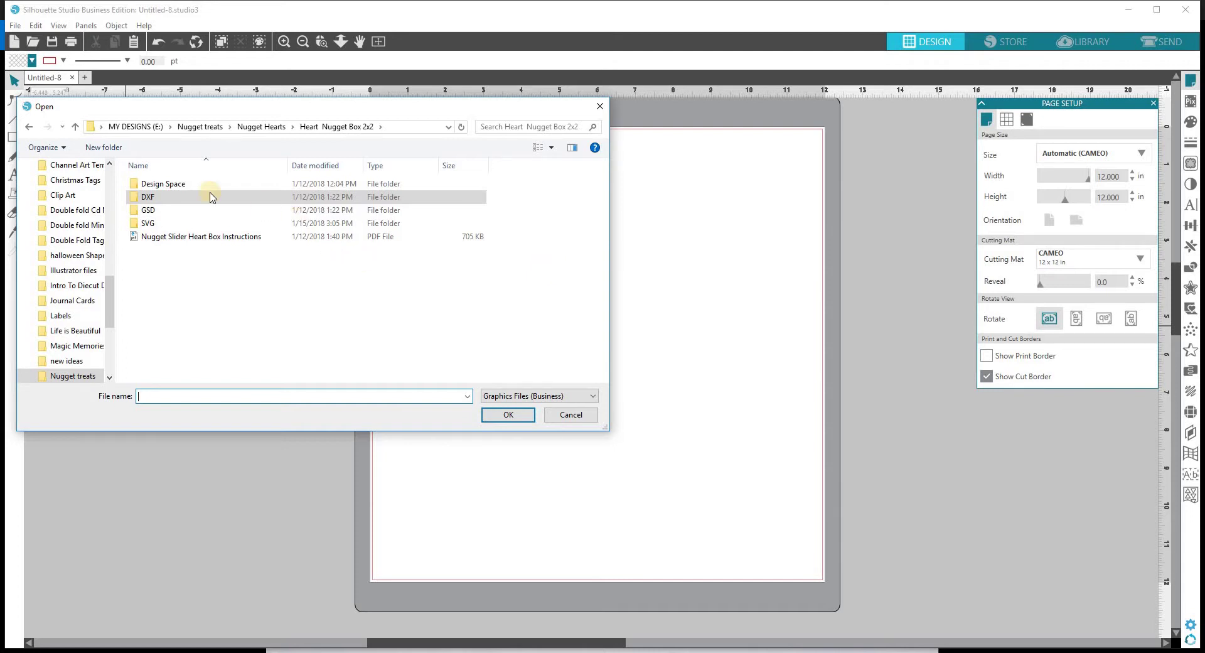
left_click(150, 198)
double_click(155, 200)
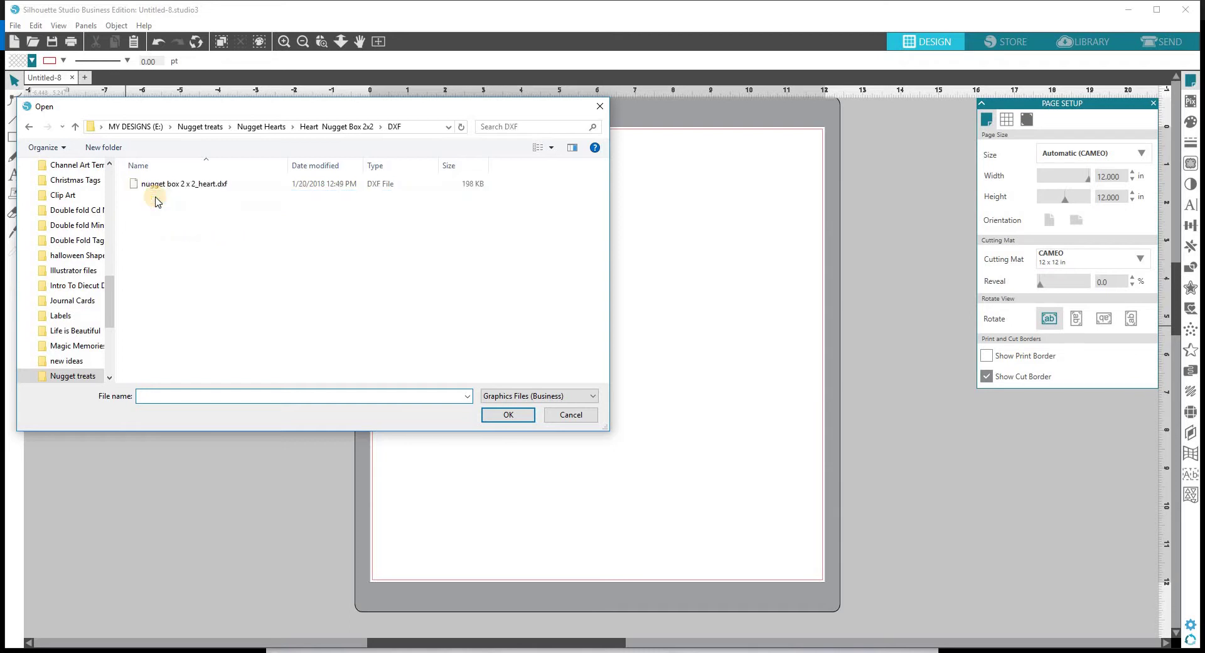
left_click(212, 189)
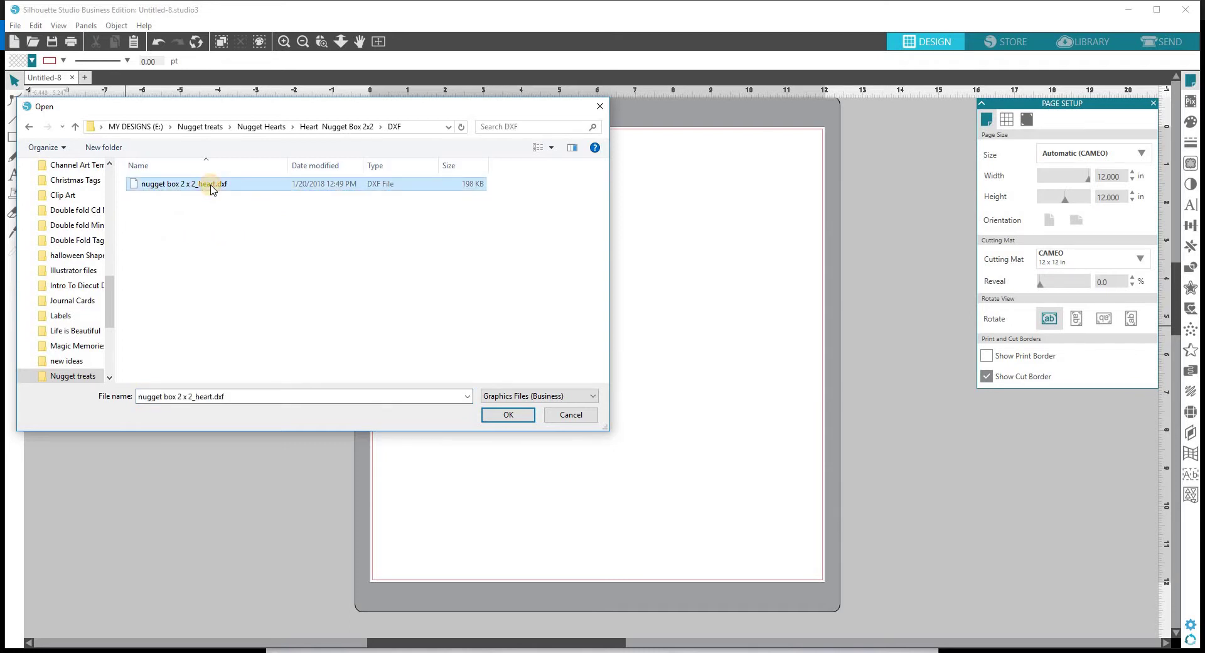
- Load nugget box 2 x 2_heart.dxf onto the mat and select its box pieces
left_click(525, 417)
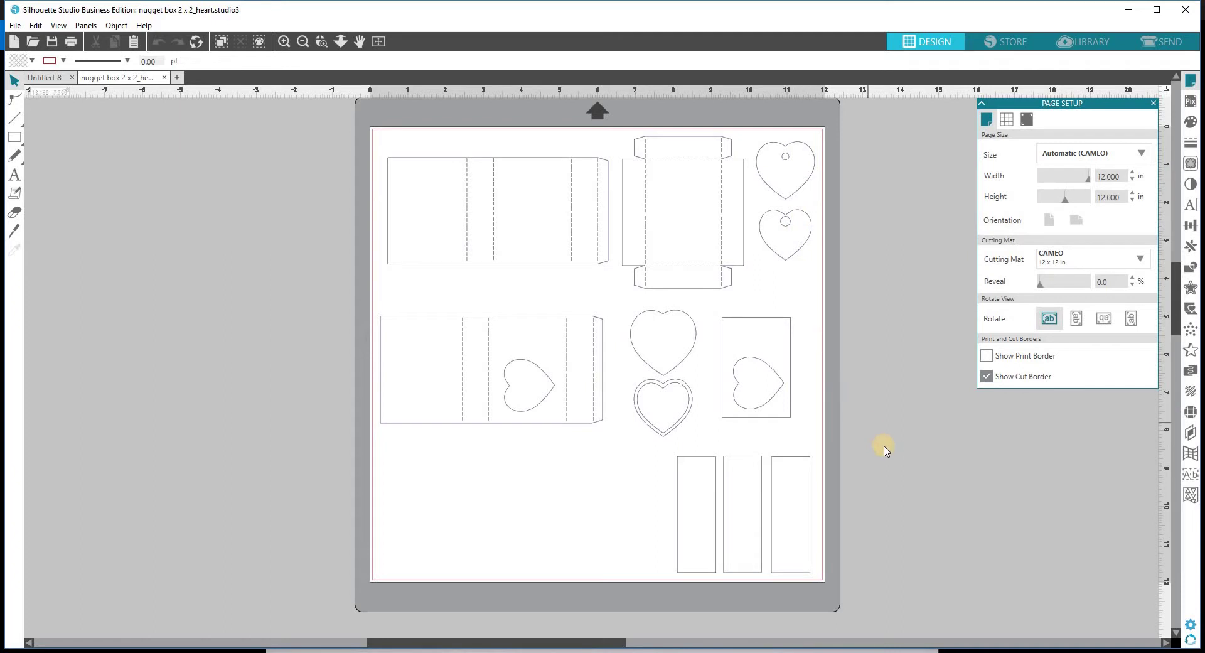
left_click(698, 271)
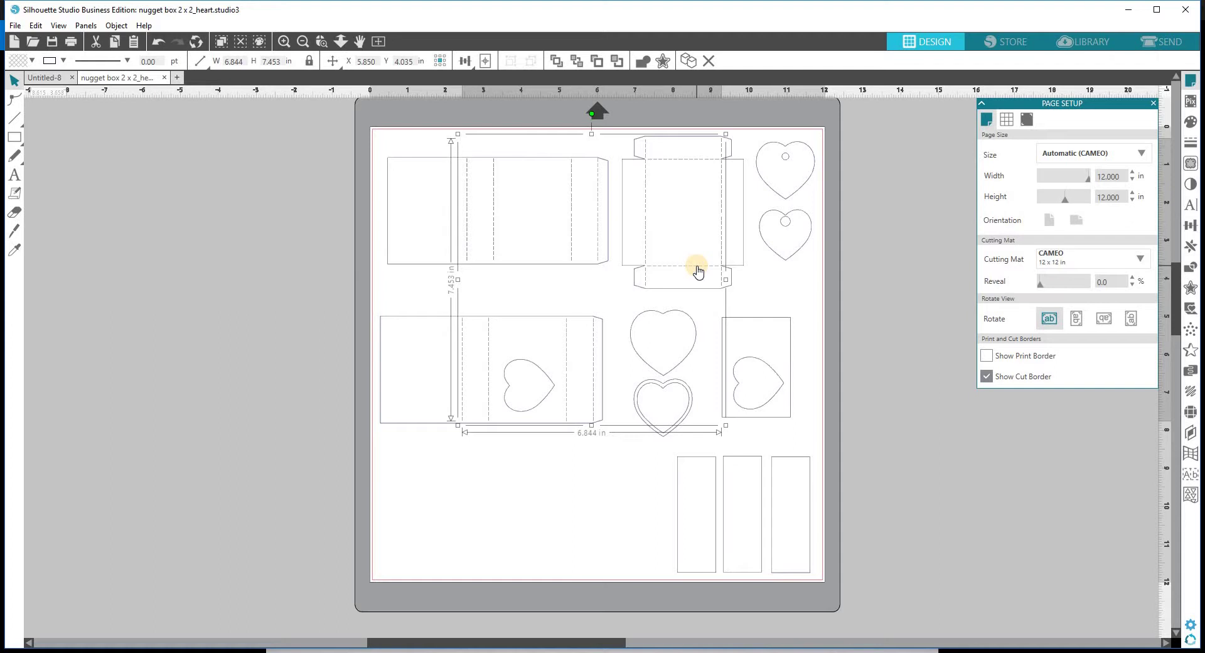
- Release the selected box pieces' compound path into separate lines, then deselect
right_click(698, 270)
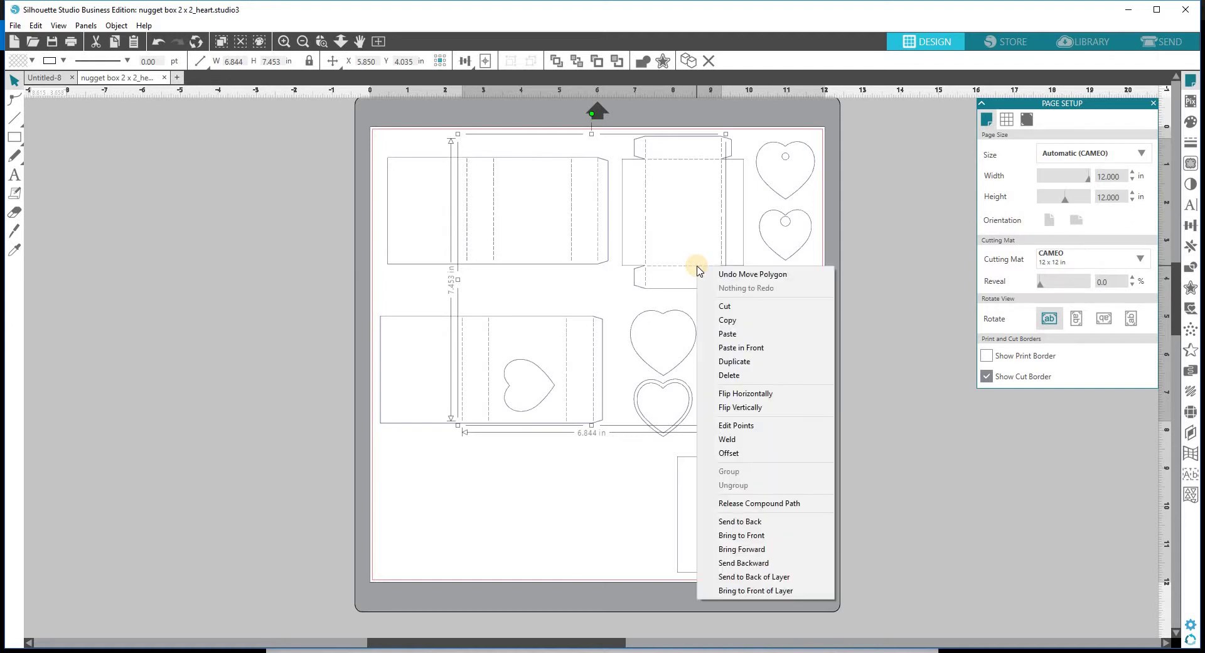
left_click(795, 504)
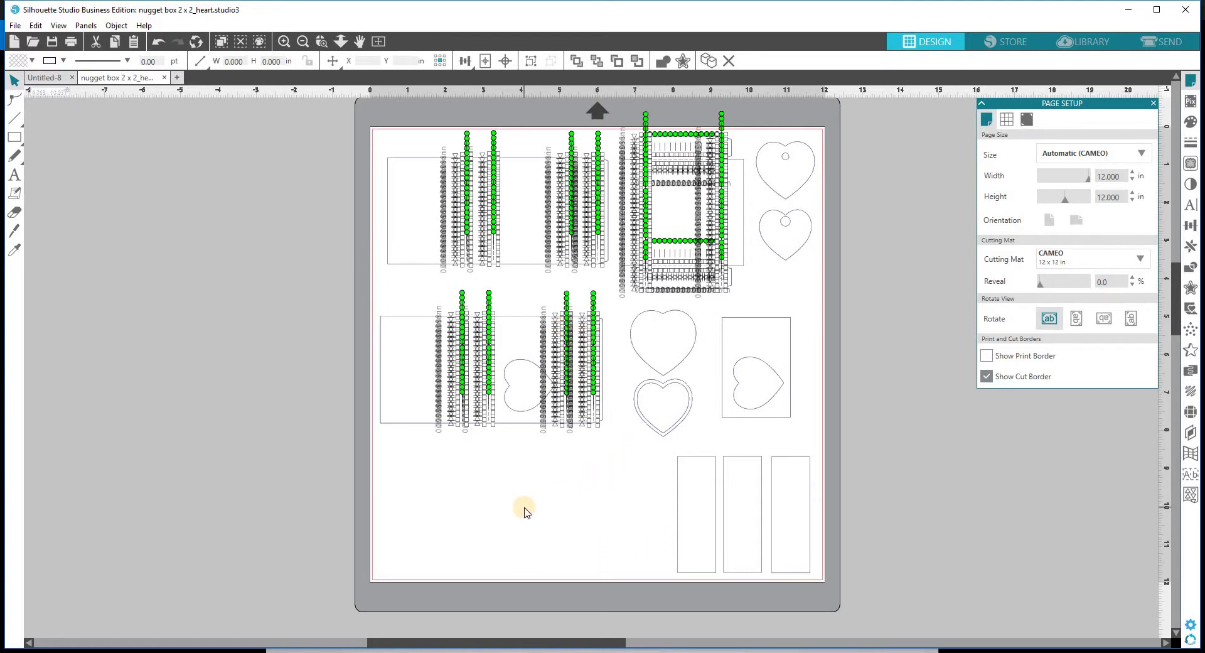
left_click(411, 409)
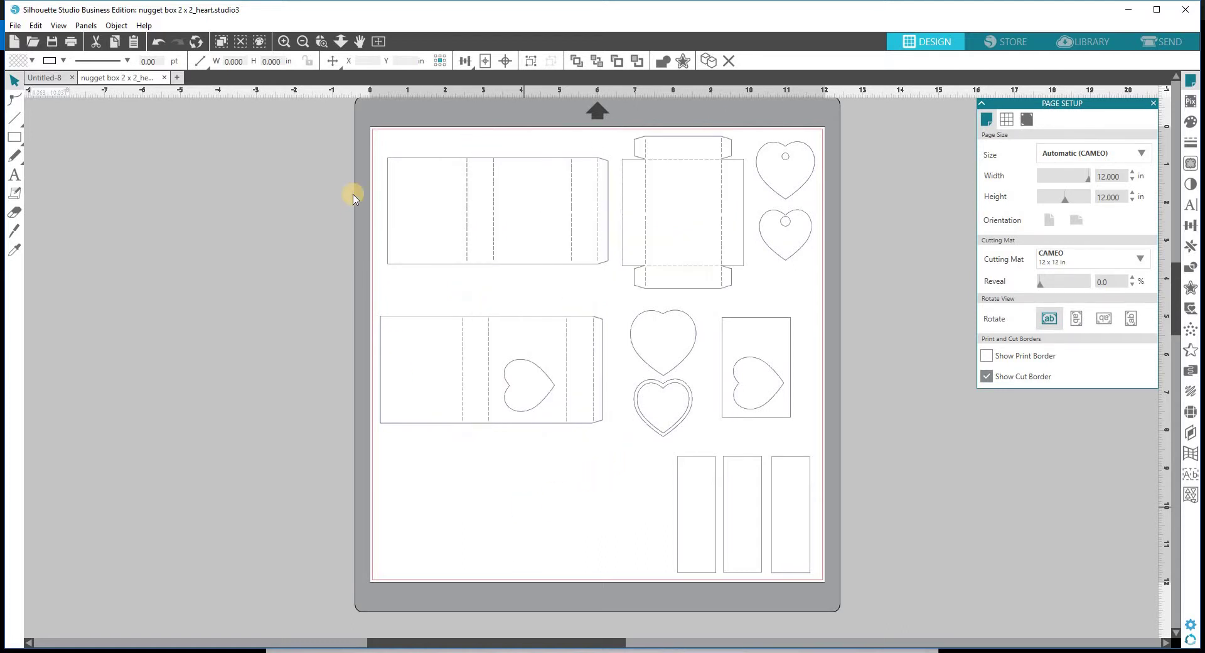
- Regroup the top-left sleeve piece's lines into one object
left_click_drag(376, 146, 610, 278)
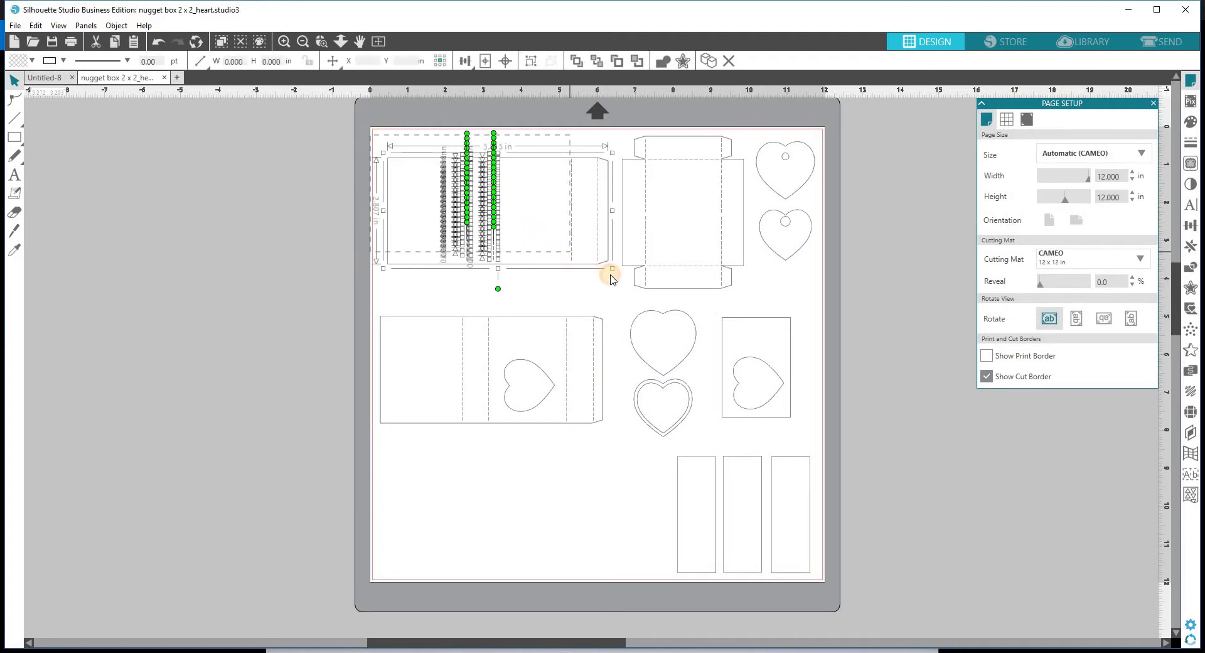
left_click(612, 278)
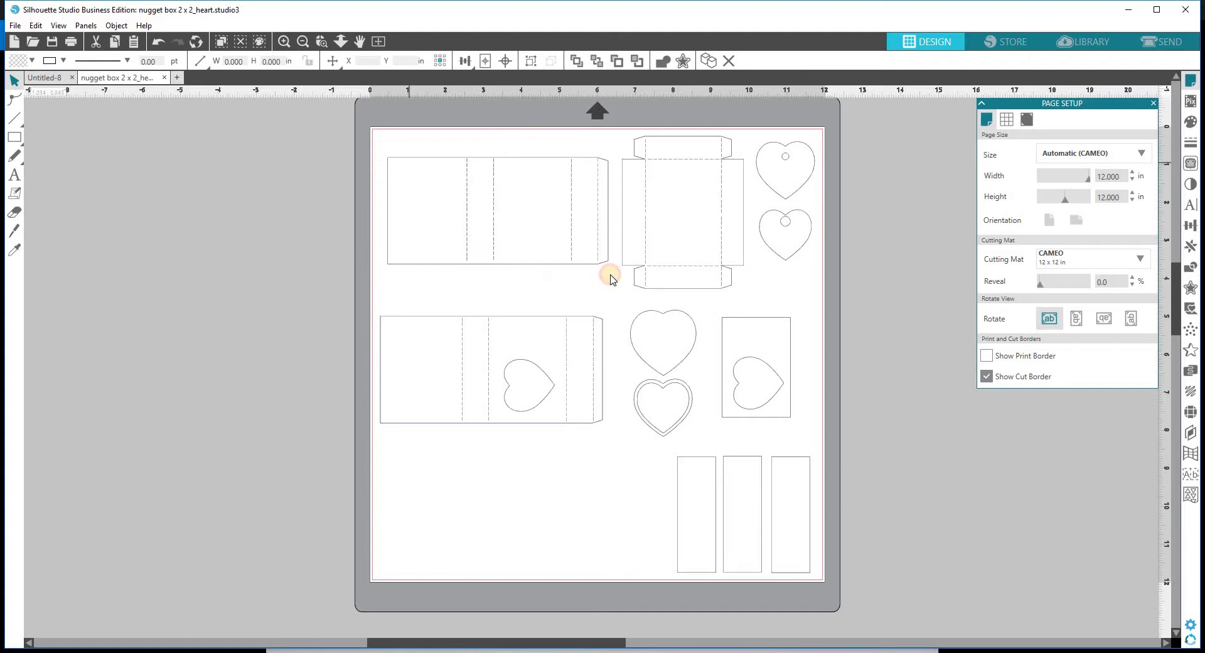
left_click(376, 134)
left_click_drag(376, 138, 376, 139)
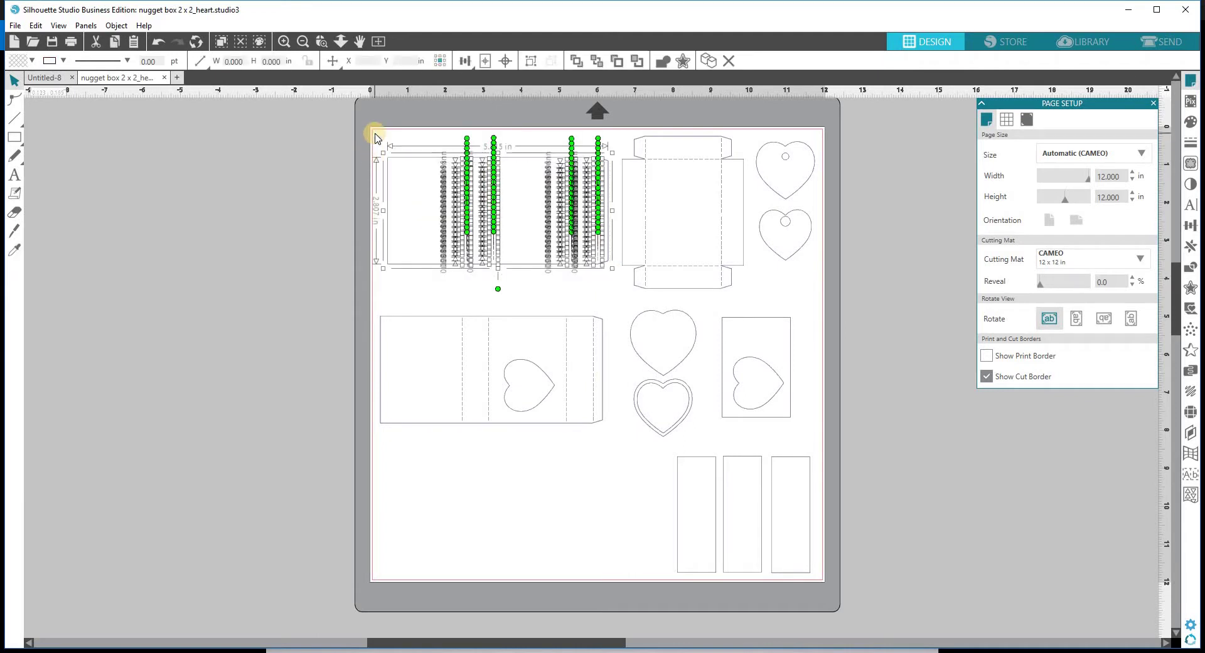
right_click(376, 137)
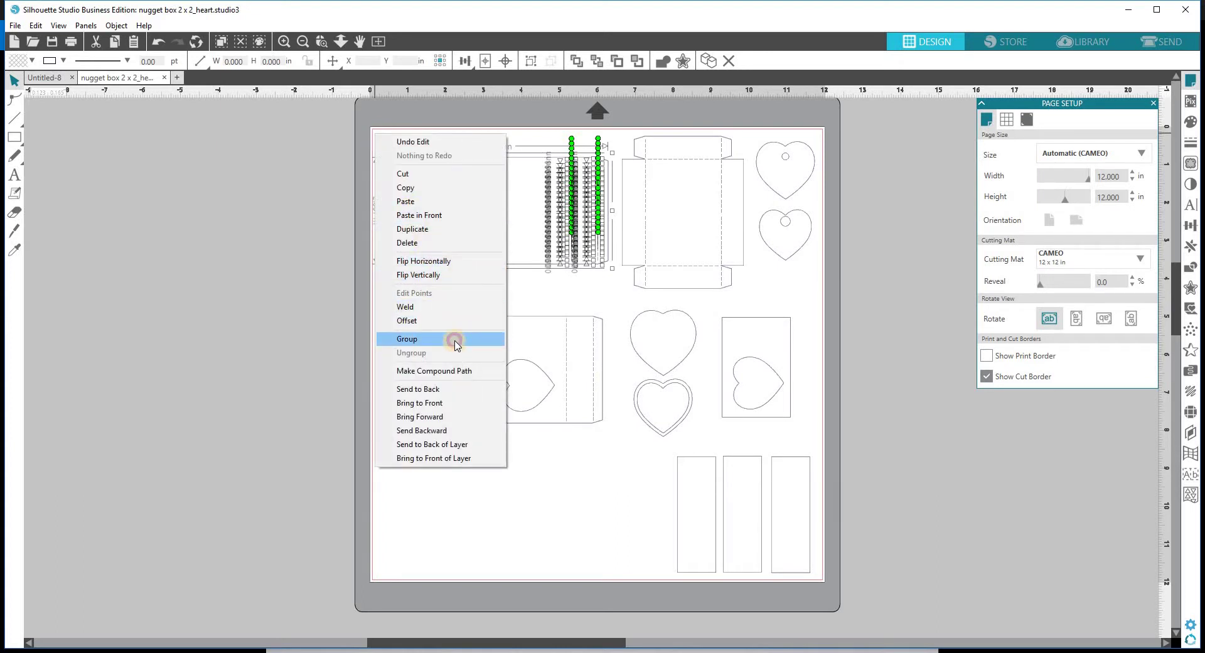
left_click(455, 342)
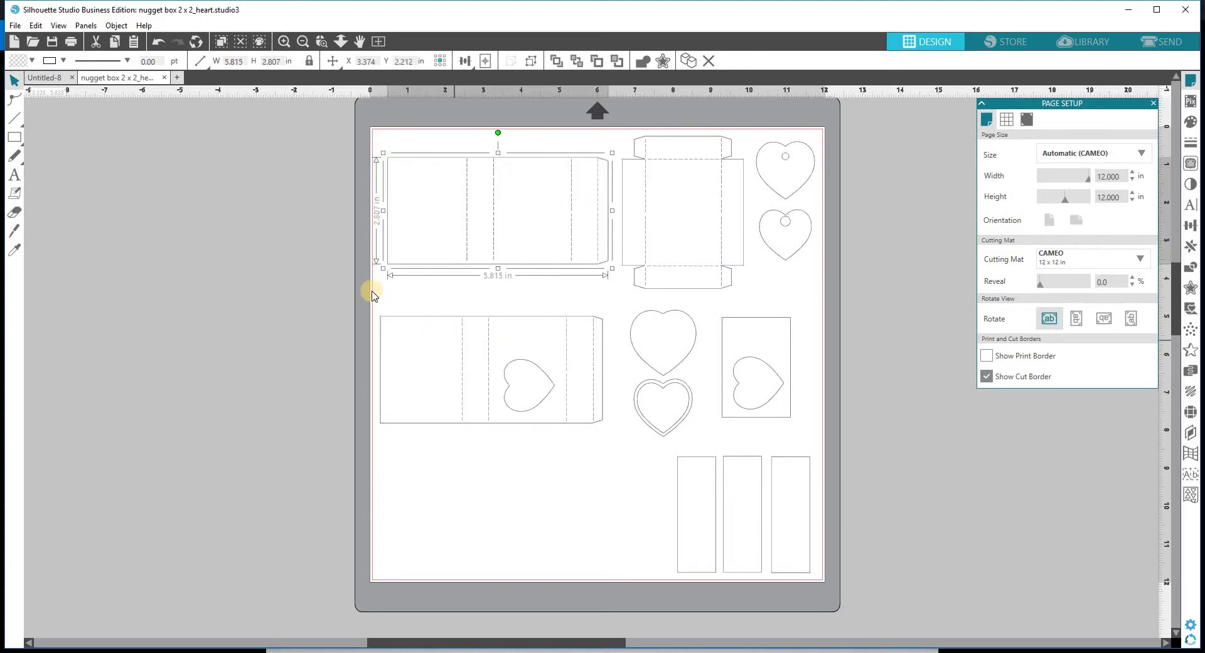
- Group the heart sleeve piece's lines into one object
left_click_drag(371, 295, 435, 340)
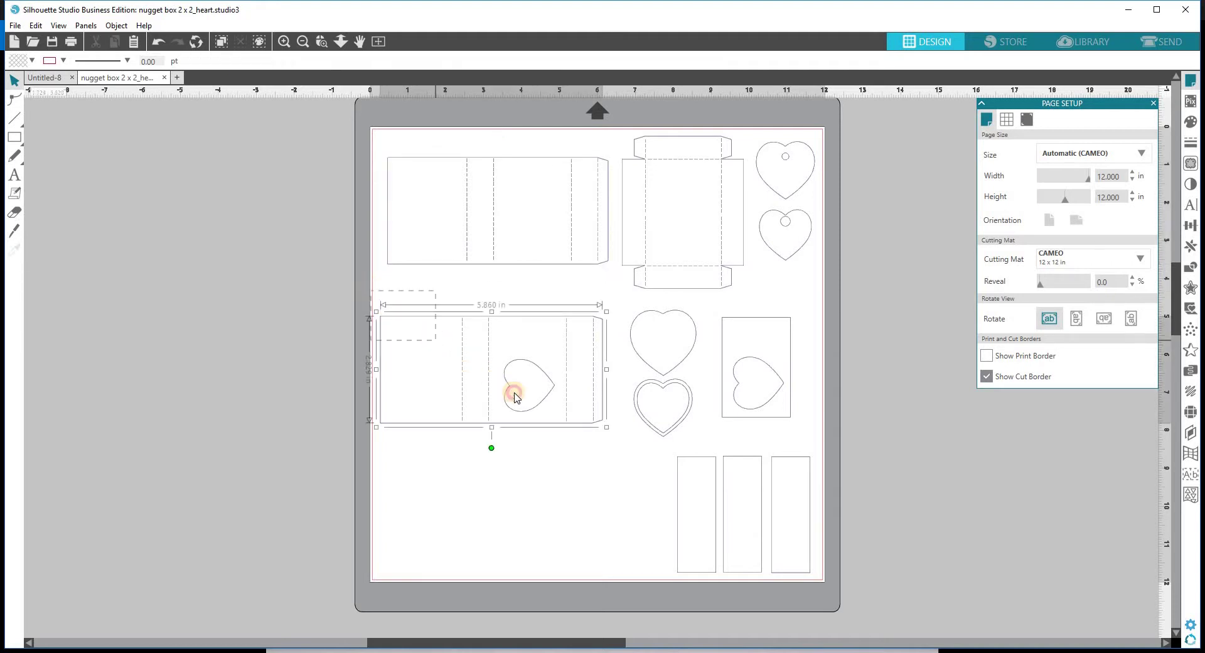
left_click_drag(588, 441, 617, 458)
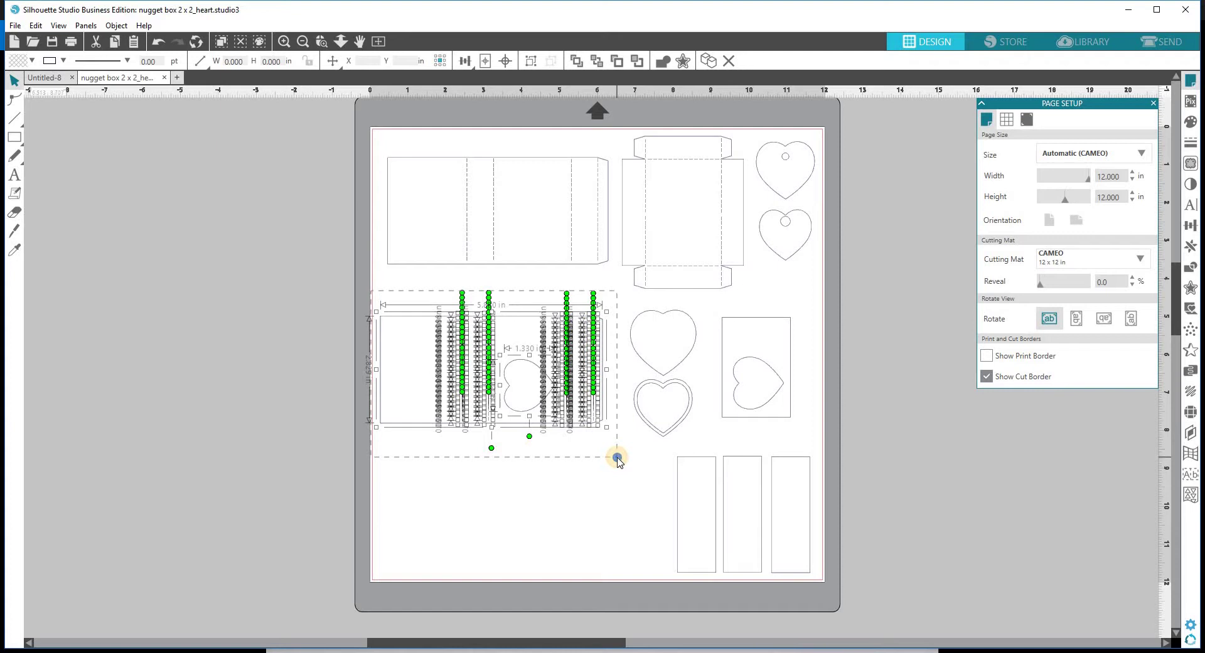
right_click(618, 462)
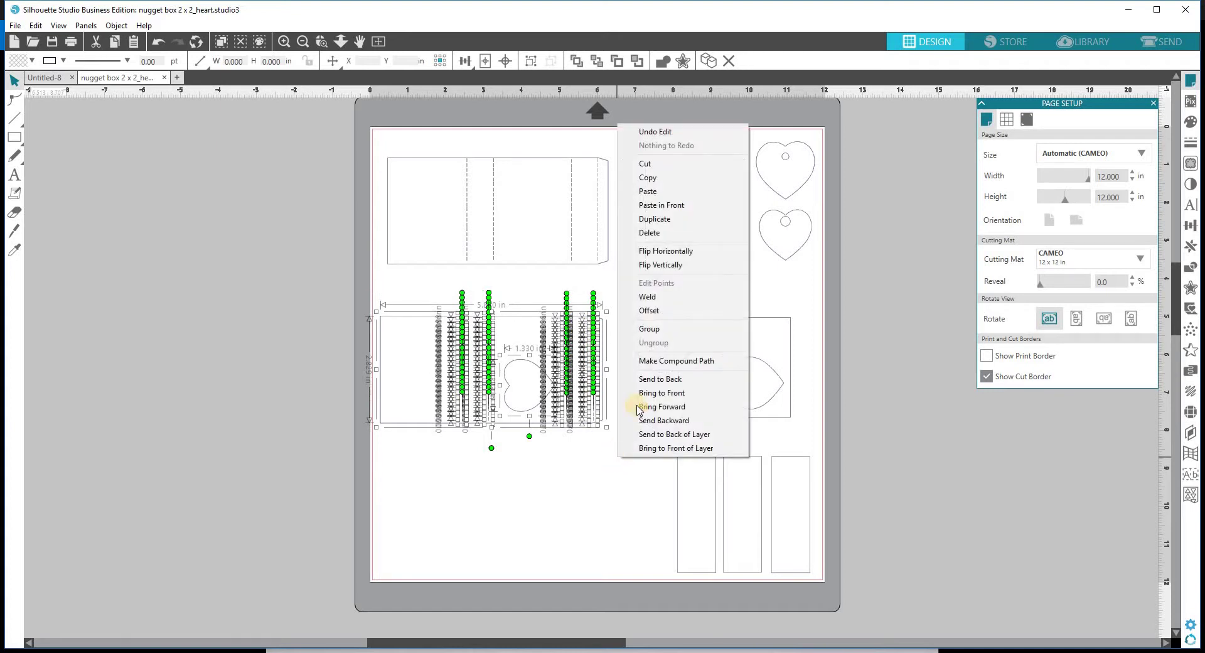
left_click(657, 331)
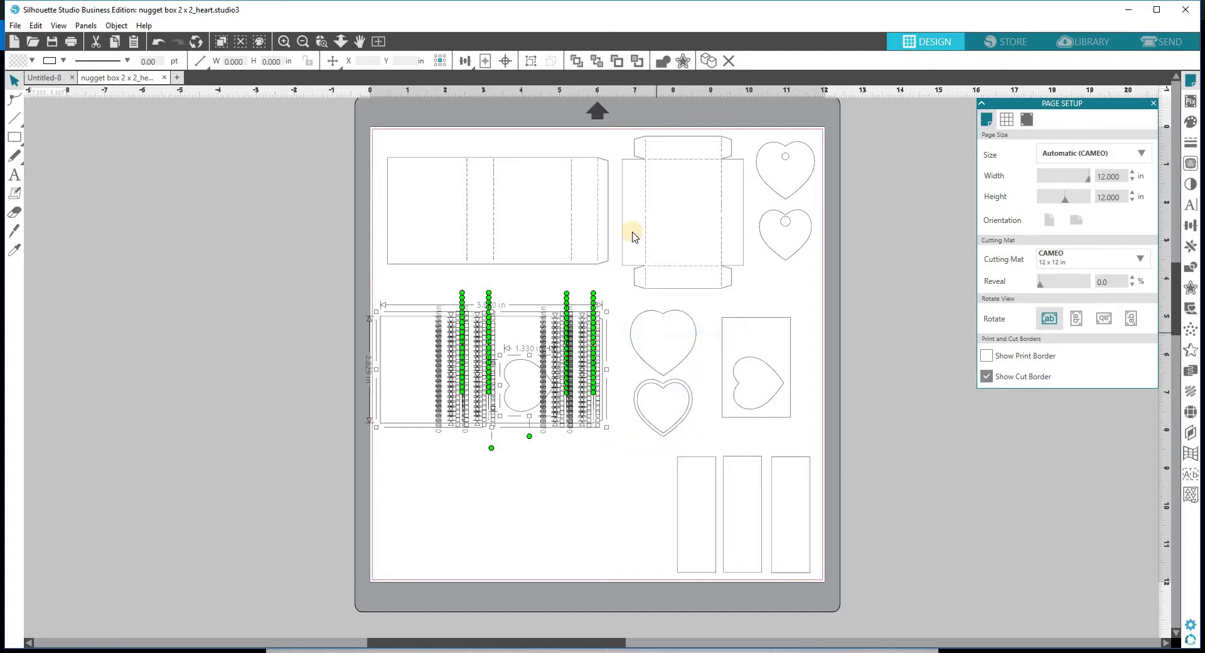
- Group the tray template's lines and move the heart sleeve up toward the top piece
left_click_drag(612, 132, 745, 295)
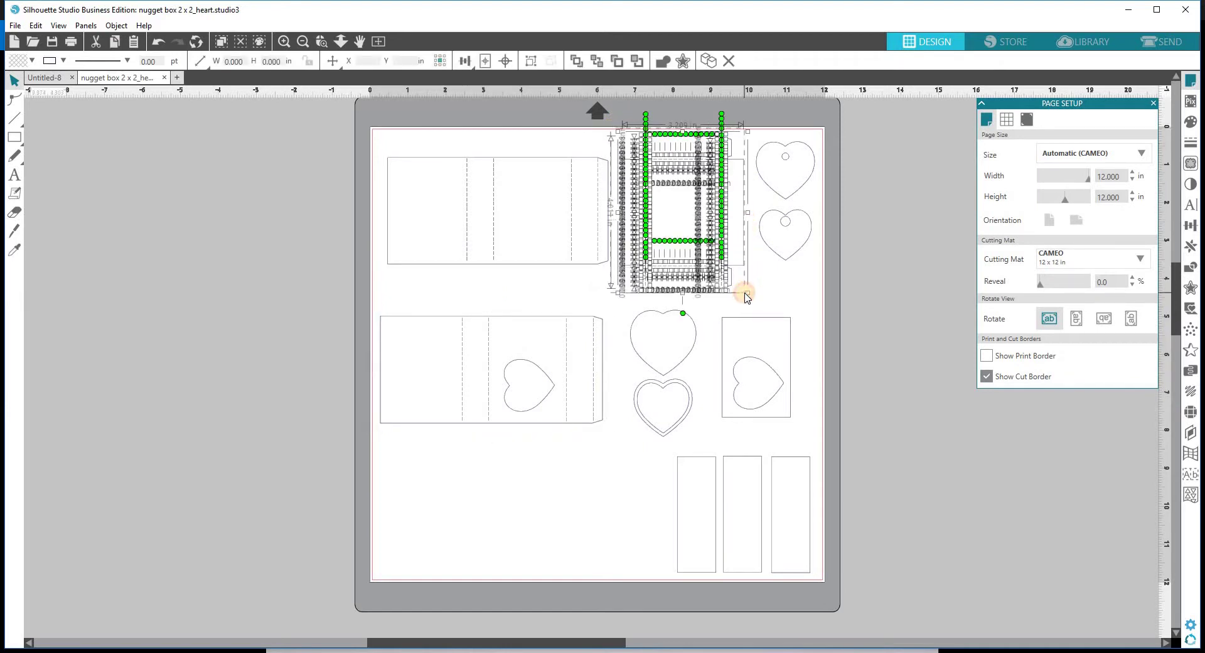
right_click(747, 297)
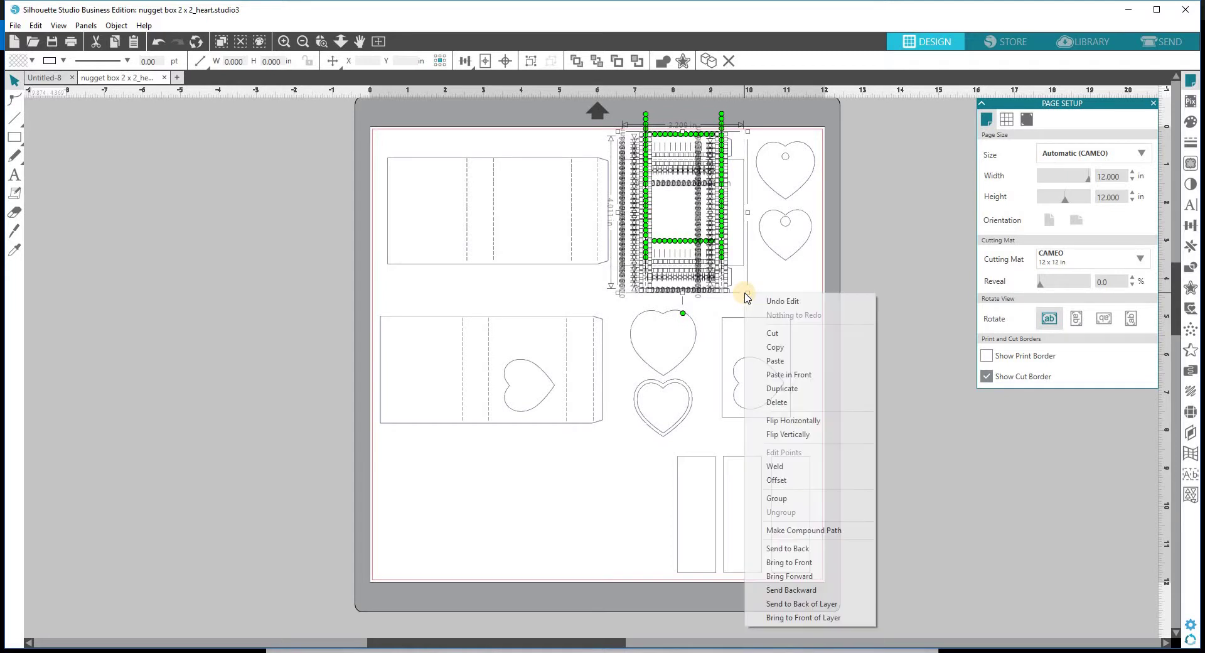
left_click(790, 500)
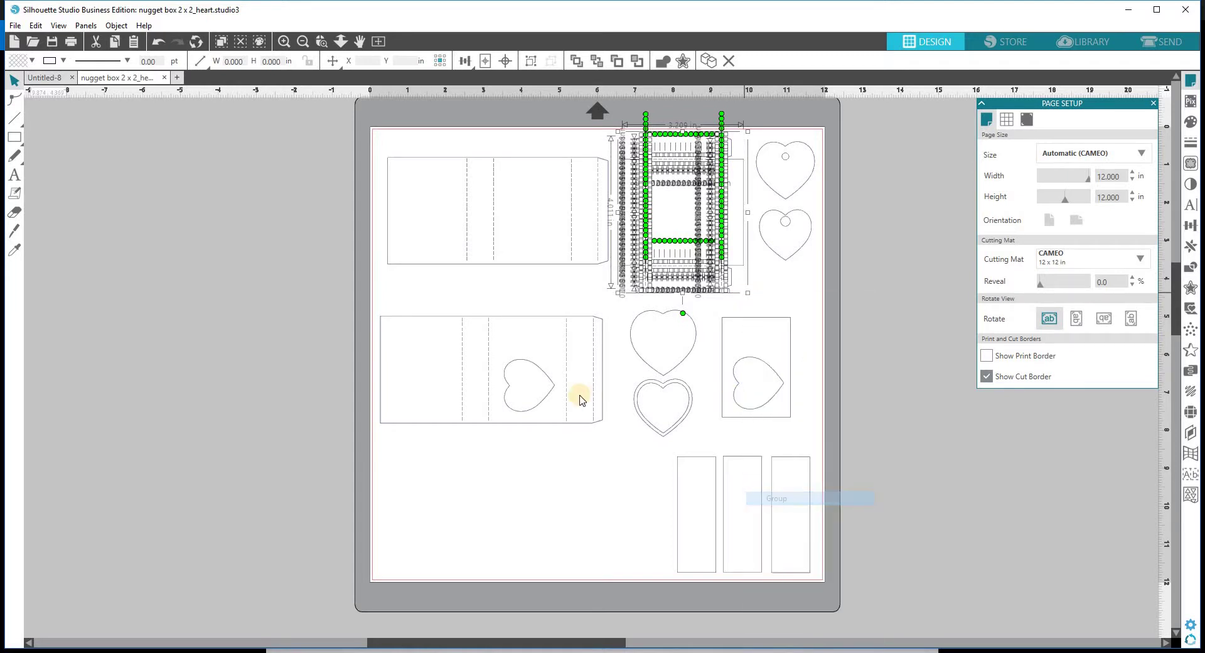
left_click_drag(509, 425, 512, 397)
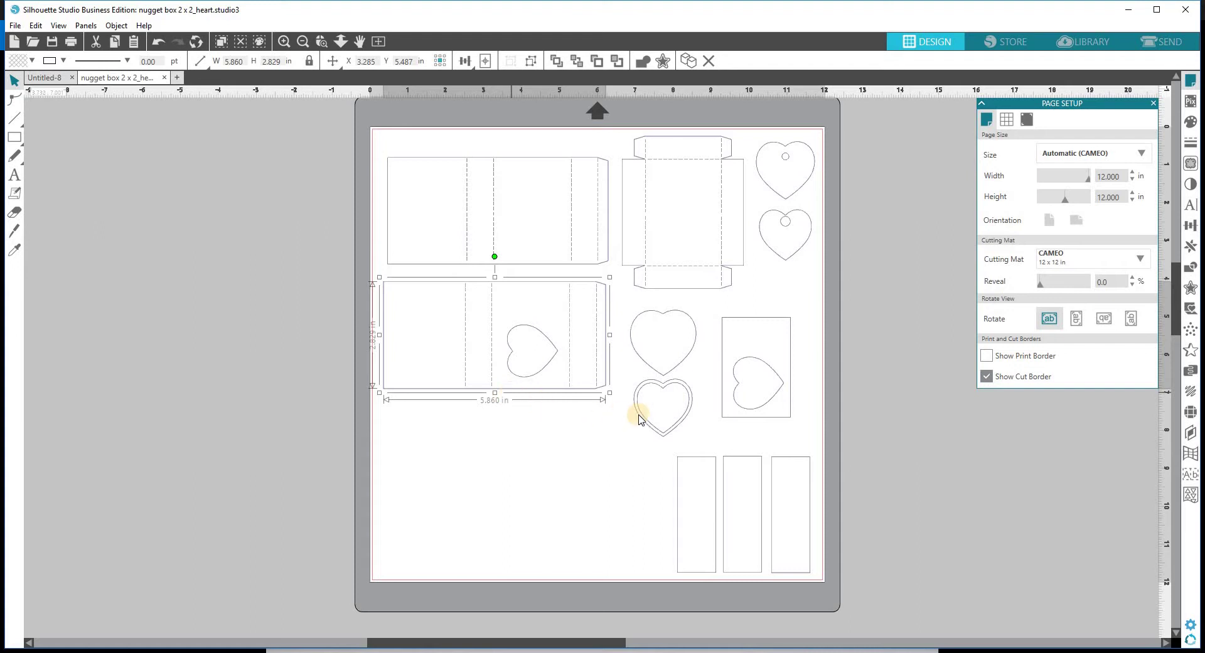
- Make each small heart and its hole into a compound path
left_click(769, 253)
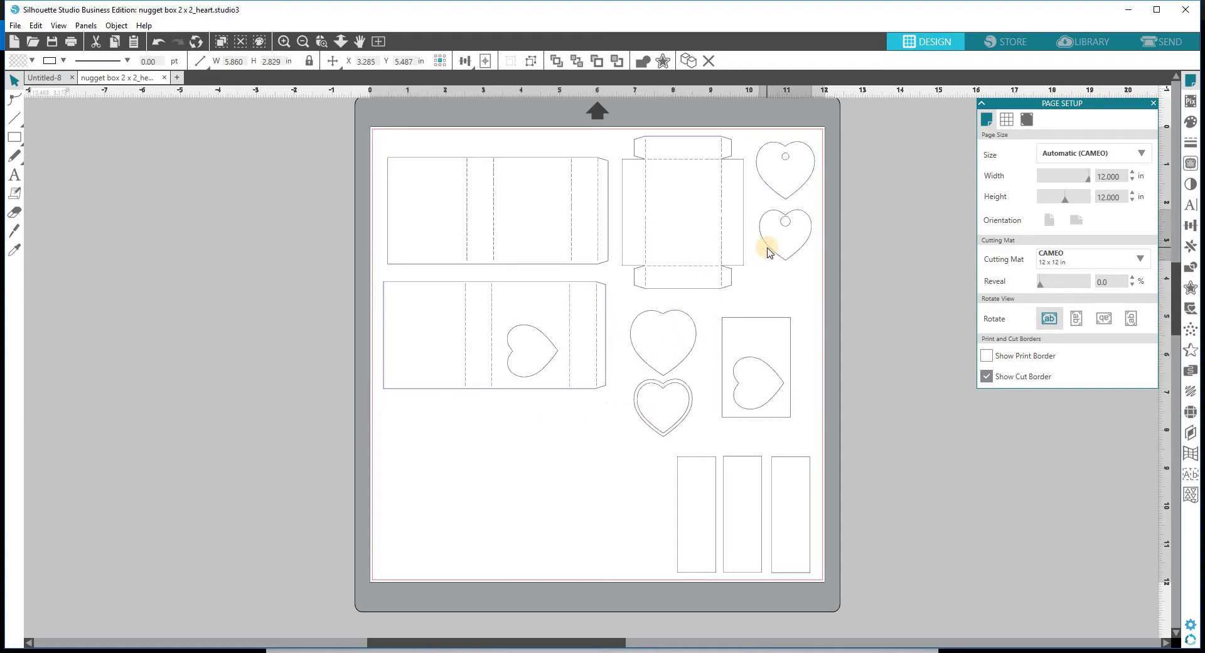
left_click(807, 188)
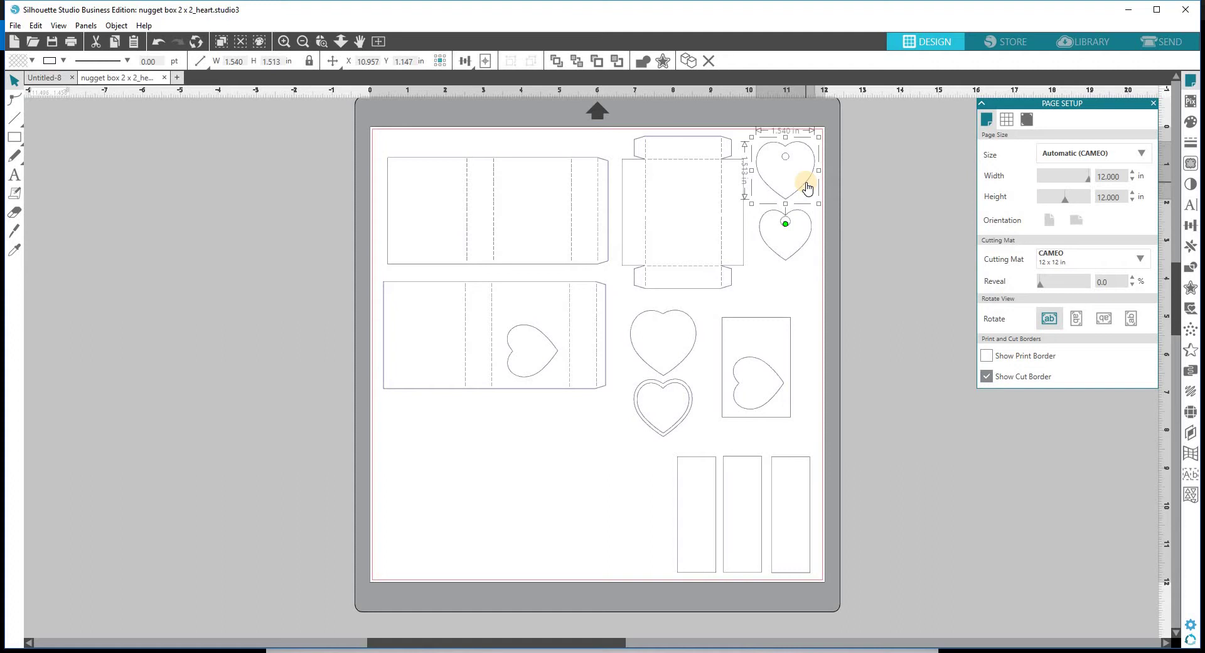
left_click(786, 159)
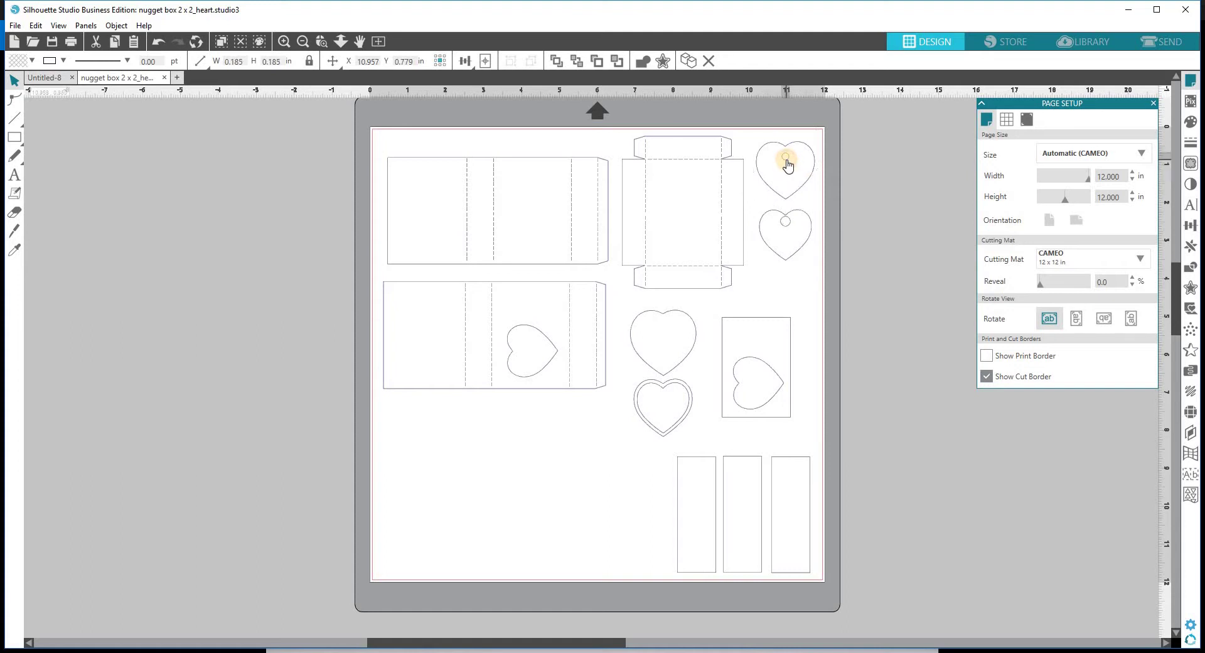
mouse_move(752, 137)
left_mouse_down()
mouse_move(805, 168)
mouse_move(816, 195)
left_mouse_up()
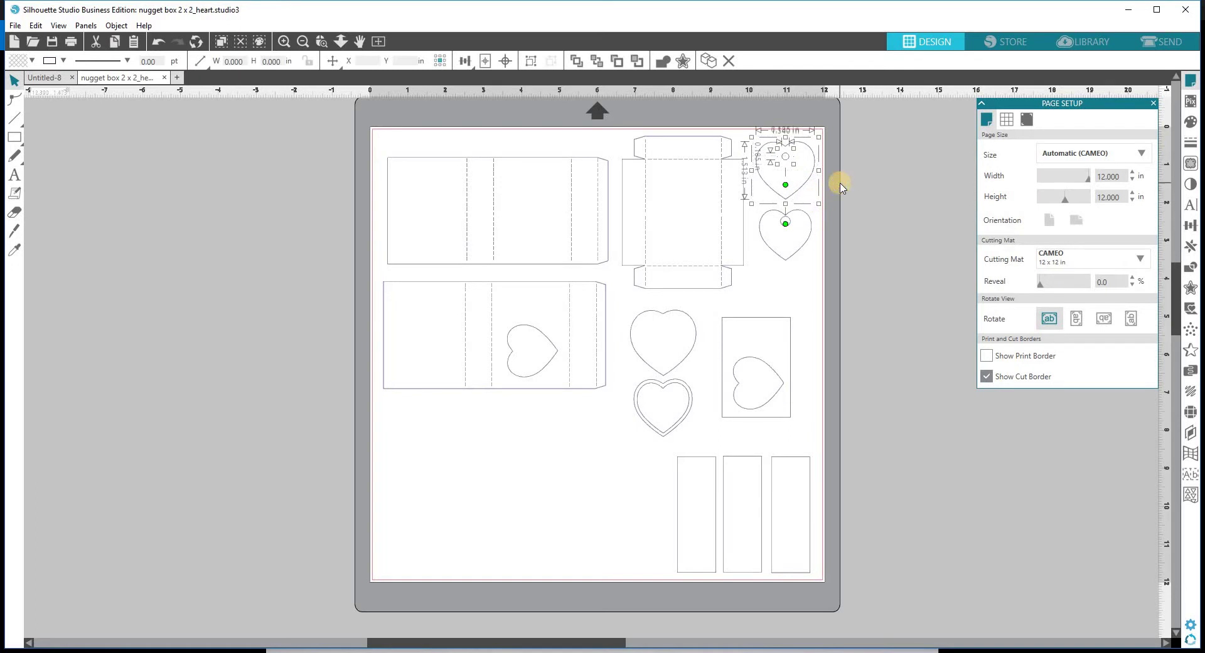
right_click(841, 186)
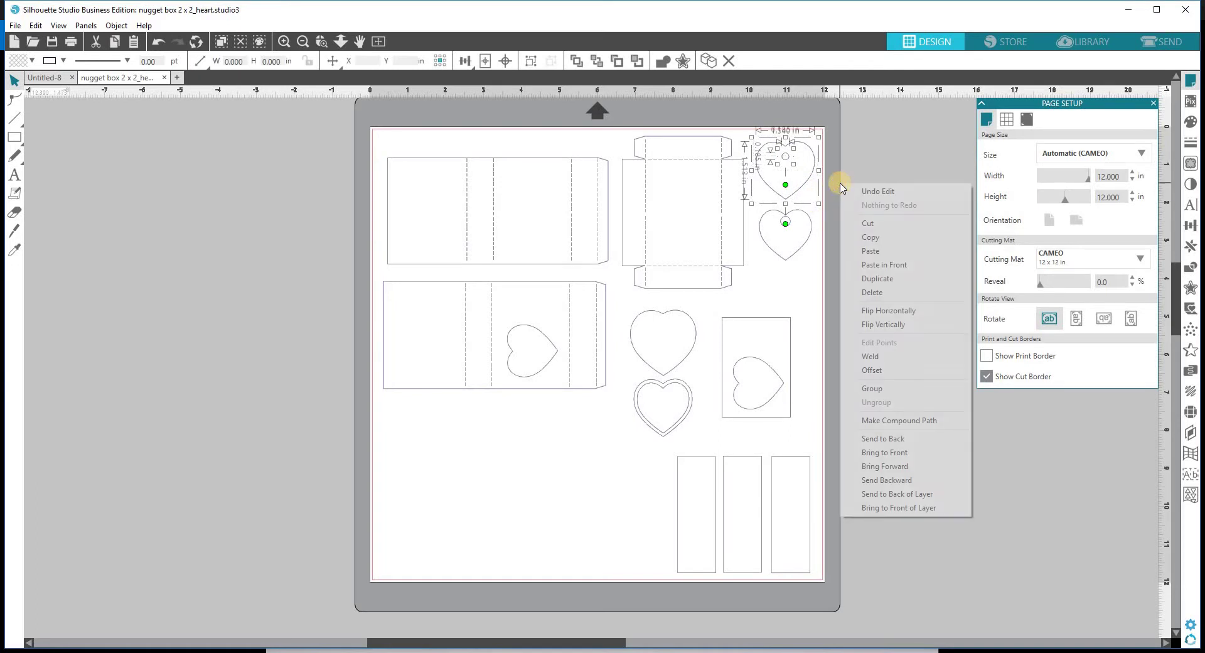
left_click(903, 420)
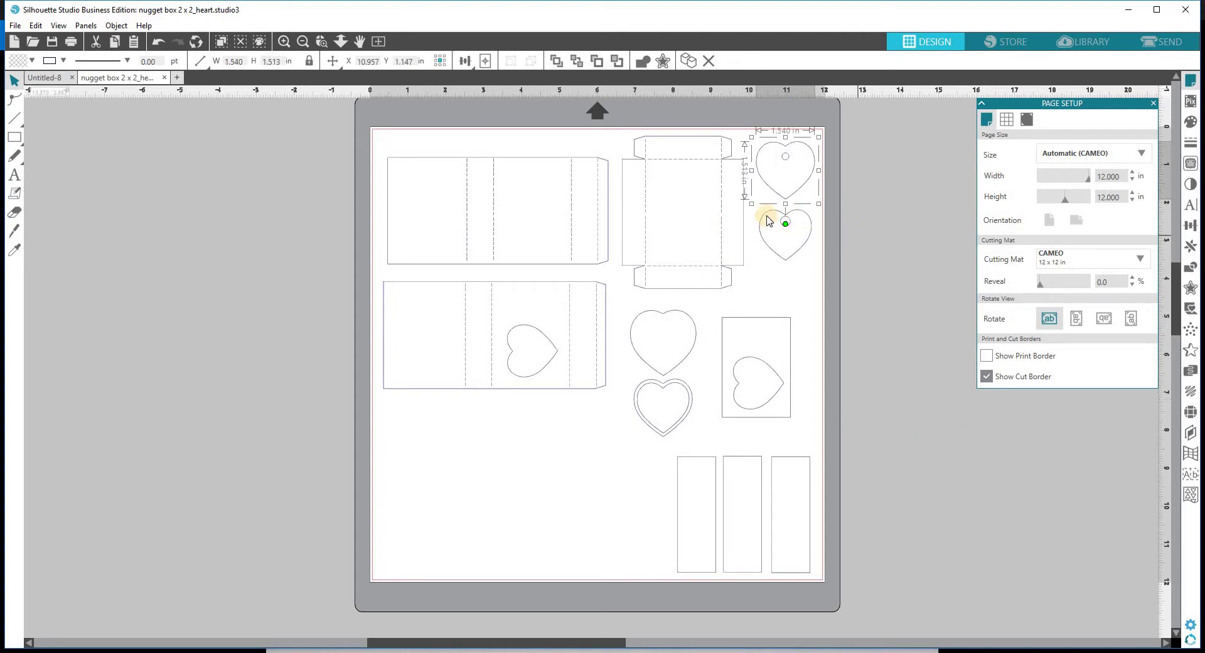
left_click_drag(753, 199, 822, 267)
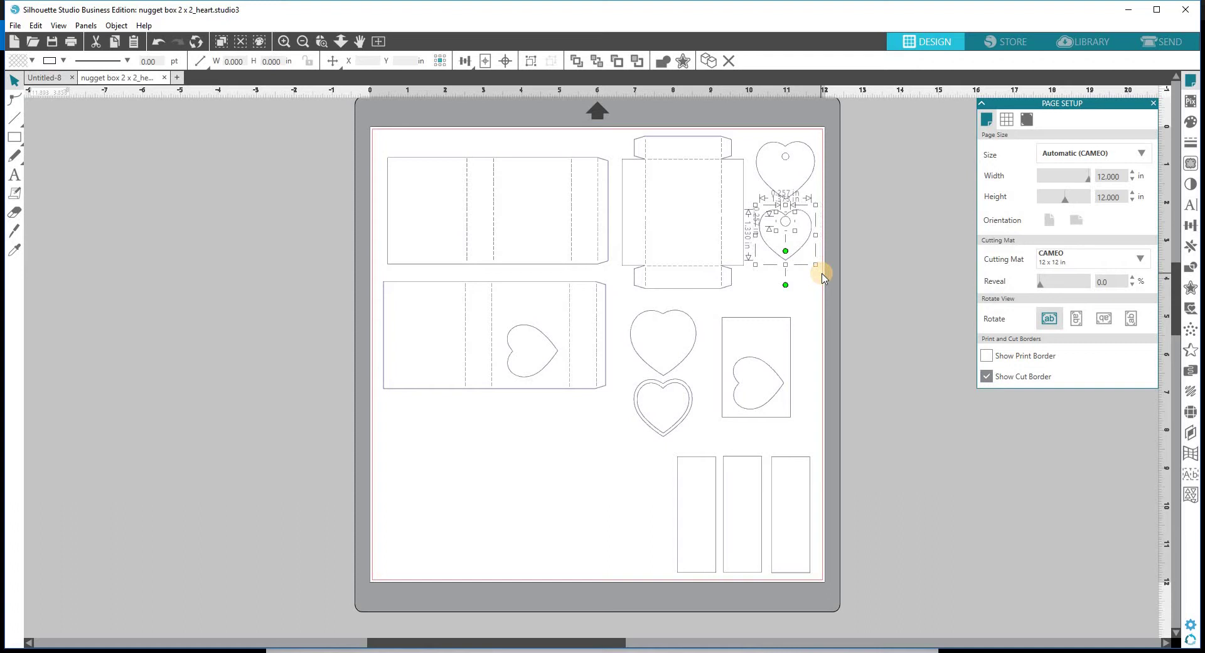
right_click(823, 277)
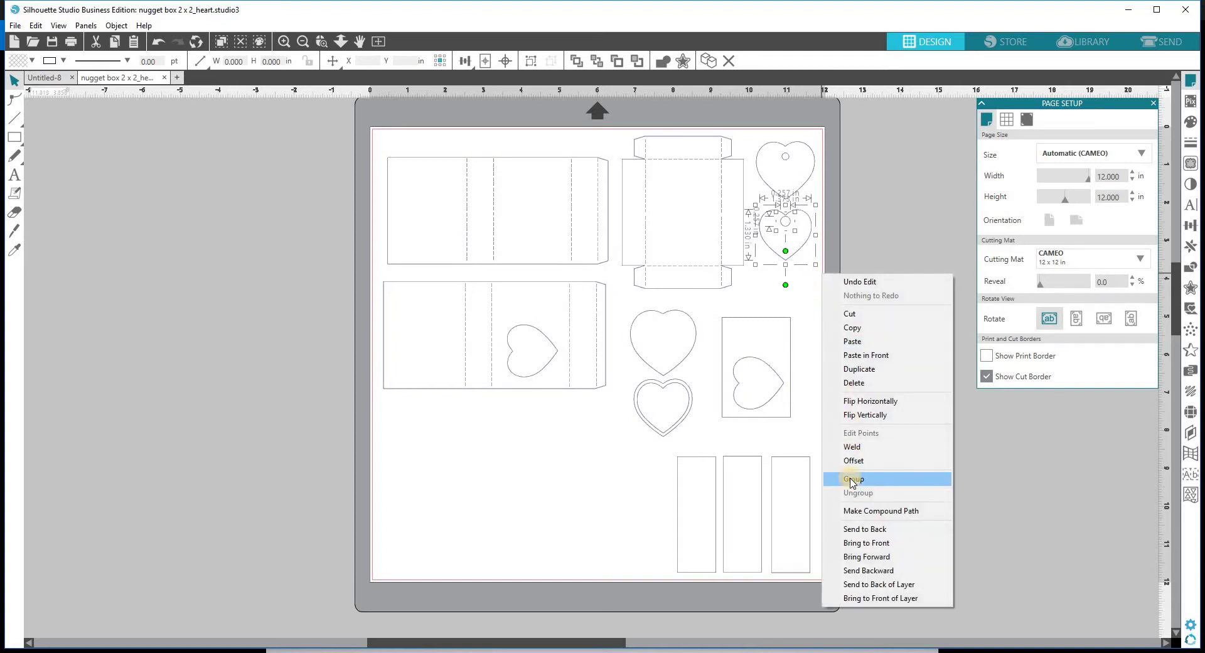
left_click(857, 510)
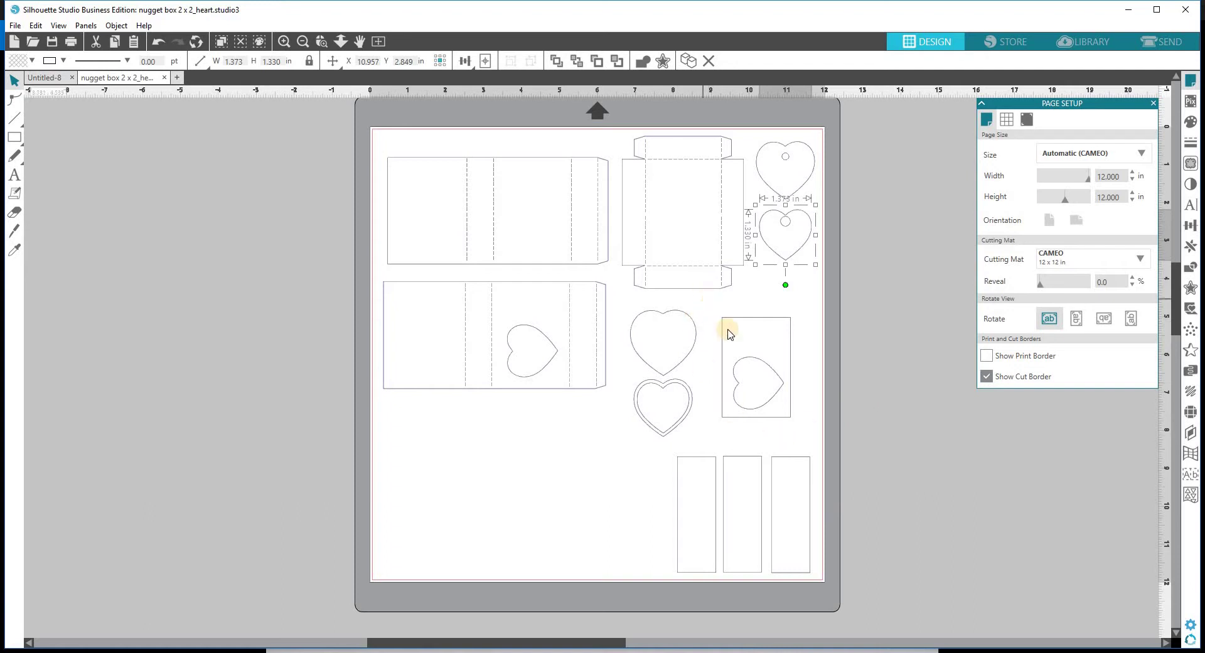
- Make the heart-window rectangle and the double-outlined heart each a compound path
left_click(755, 364)
left_click_drag(711, 303, 807, 435)
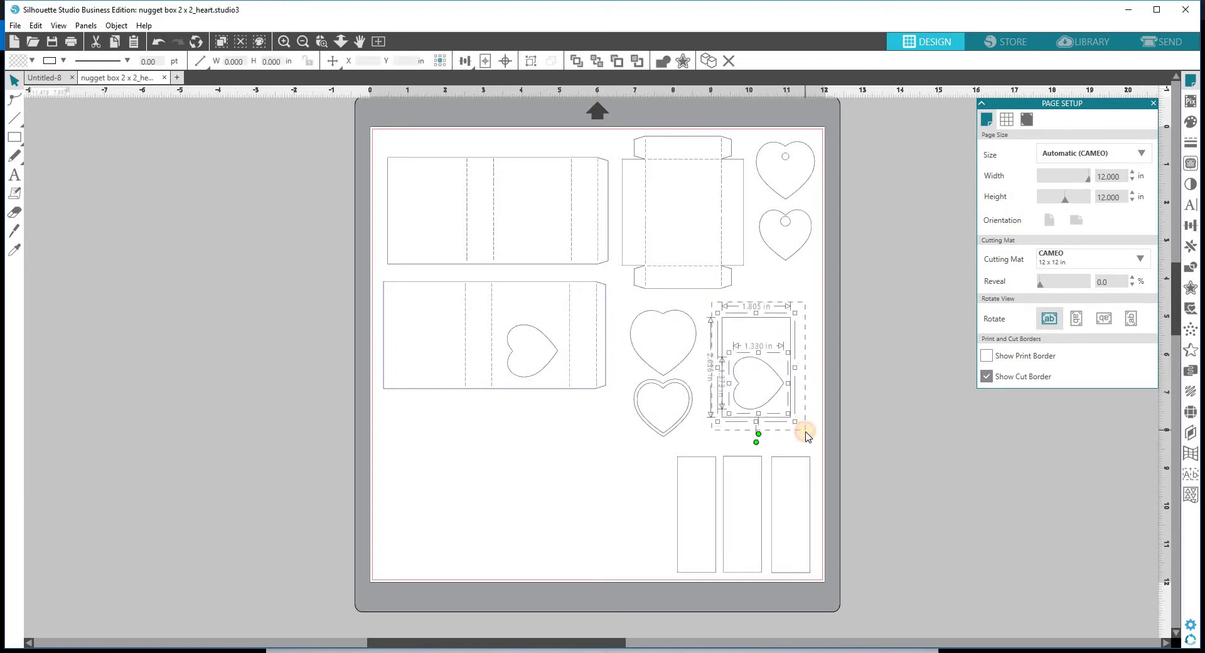
right_click(807, 437)
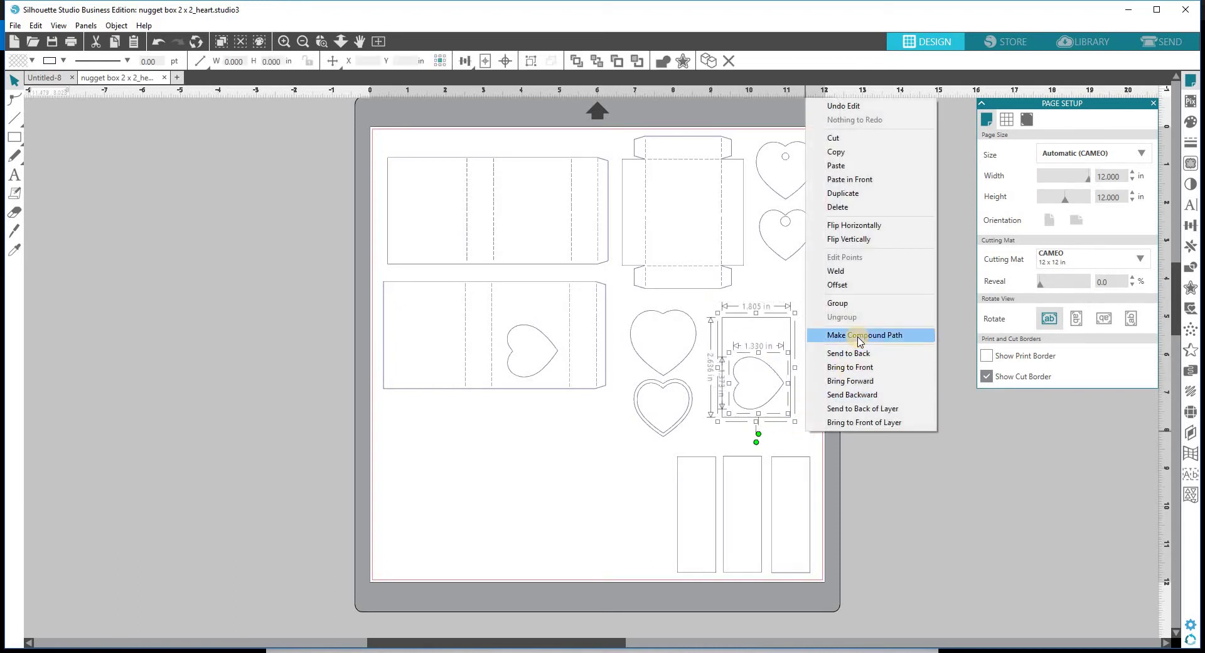
left_click(838, 371)
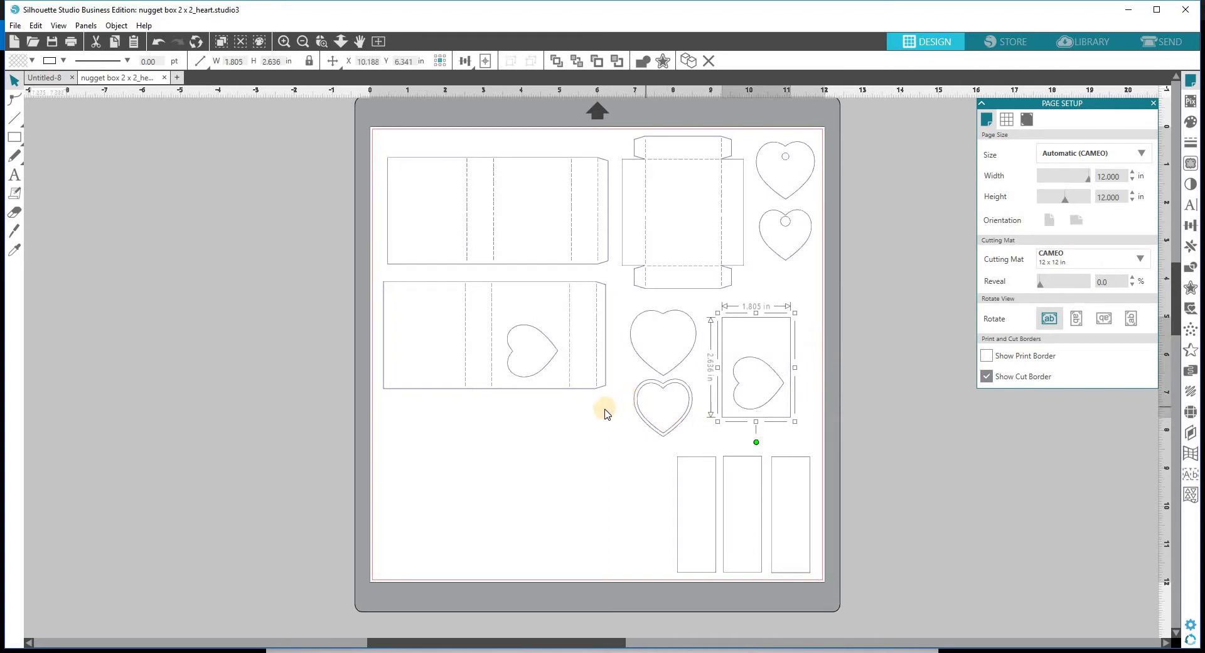
left_click_drag(606, 410, 667, 433)
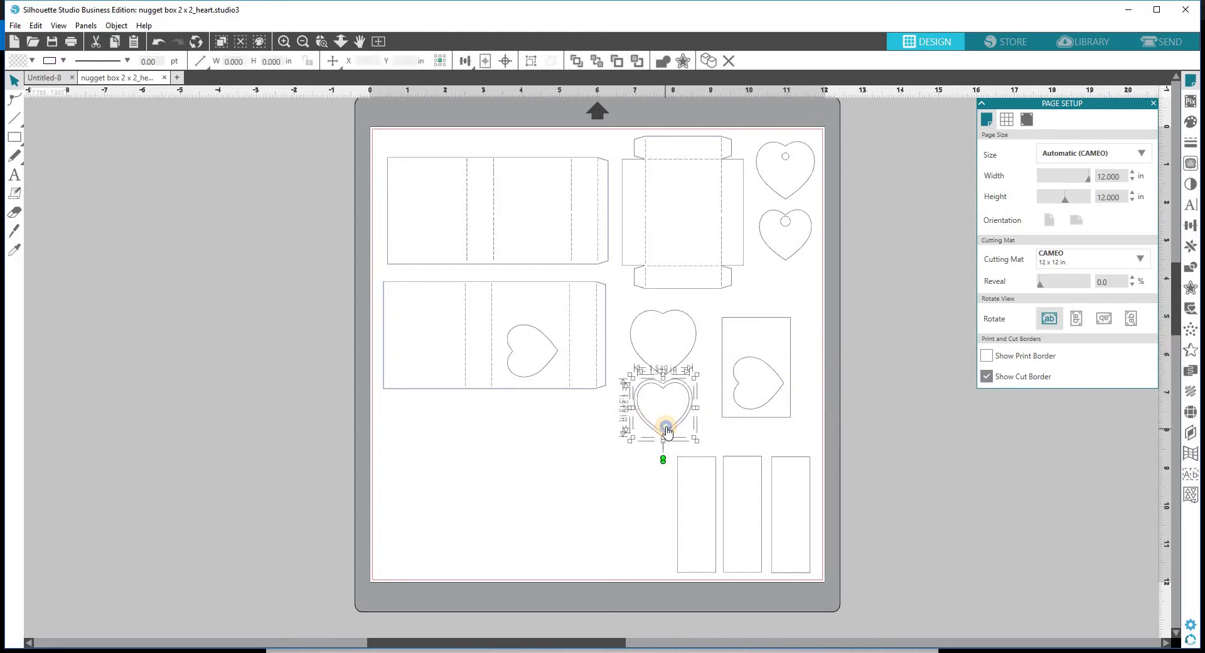
right_click(667, 432)
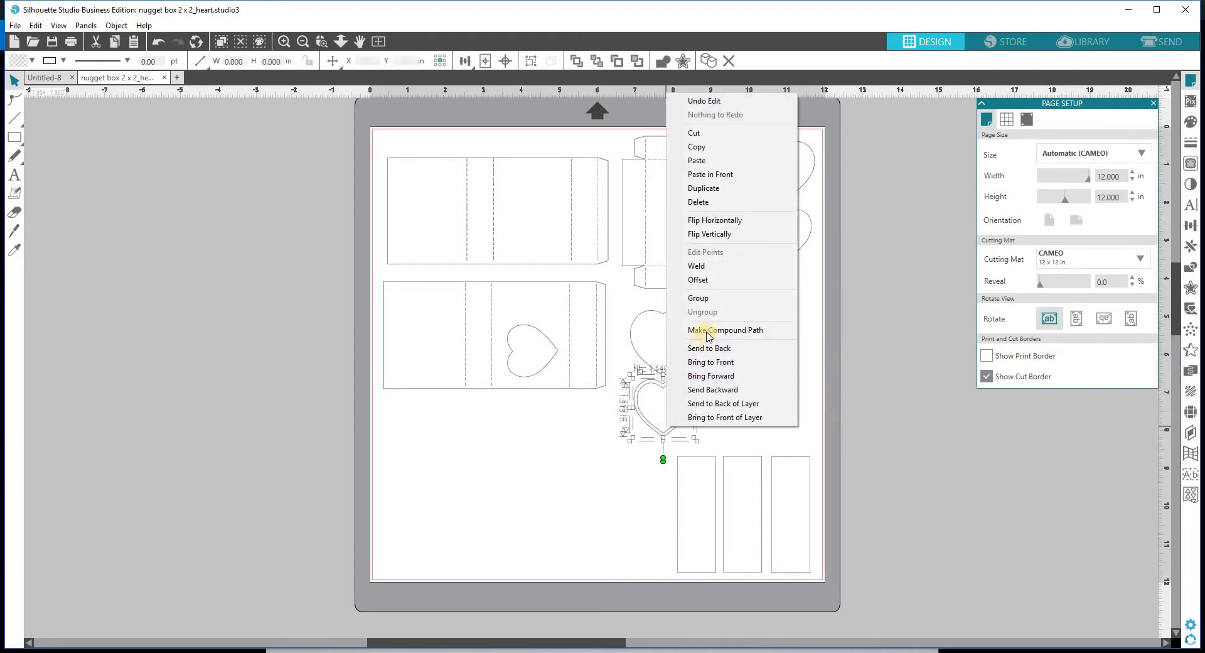
left_click(546, 452)
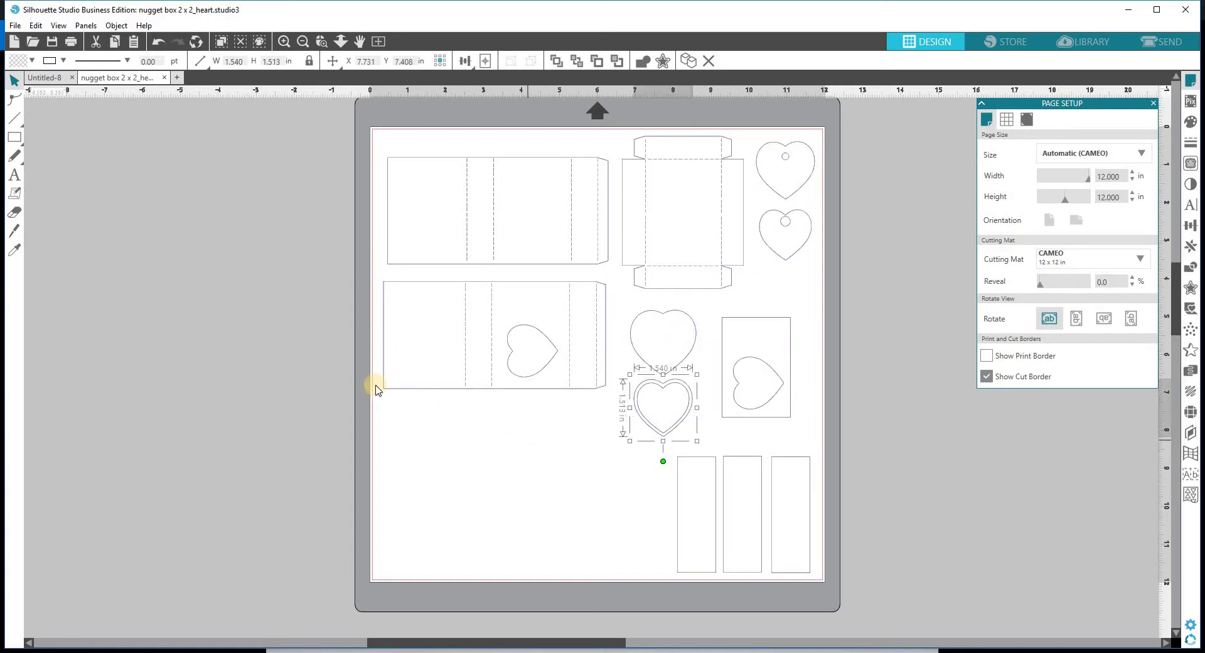
- Fill the double-outlined heart and the tabbed box piece pink
left_click(635, 410)
left_click(670, 290, "shift")
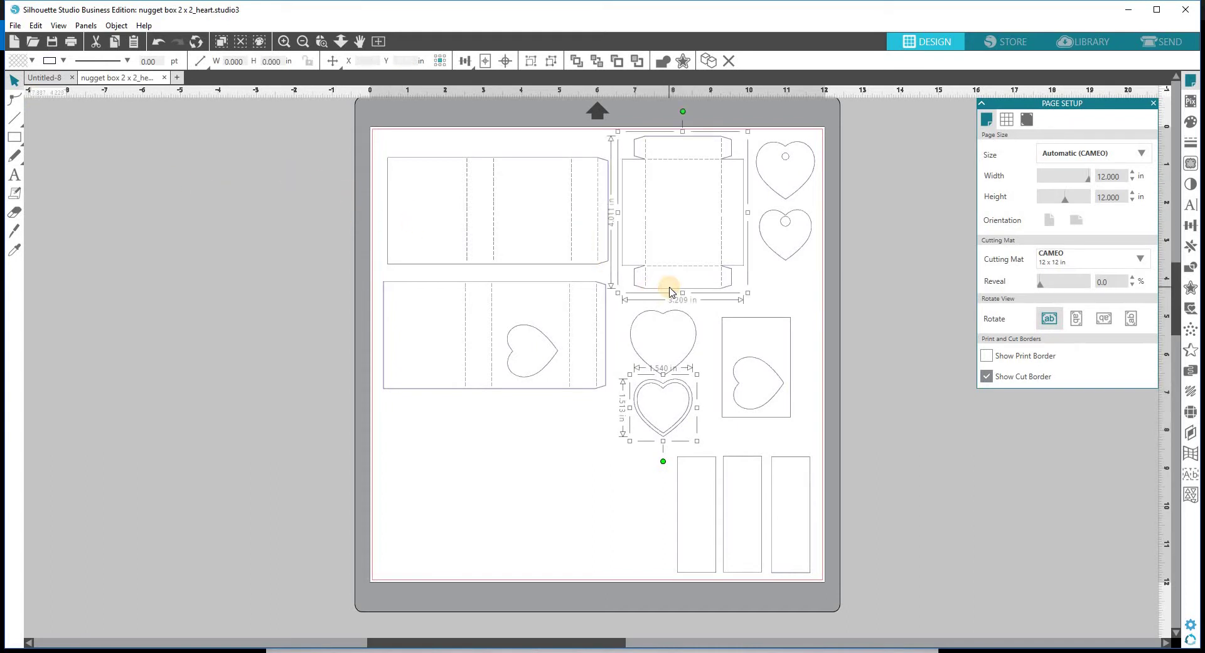
left_click(34, 60)
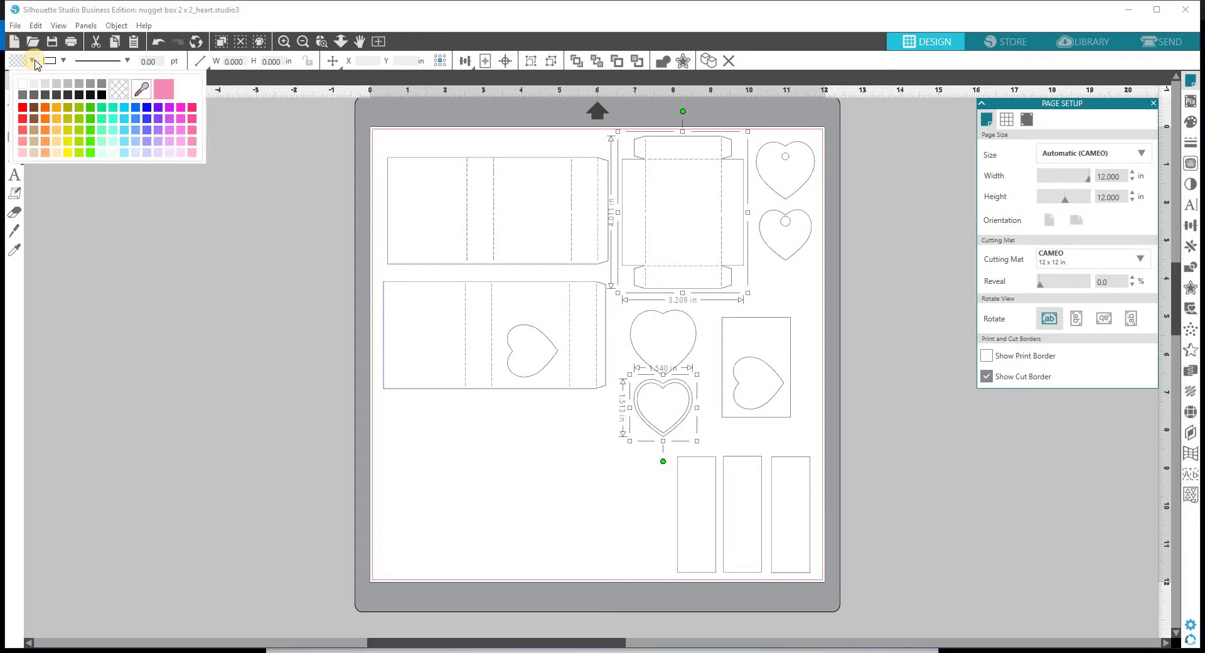
left_click(162, 91)
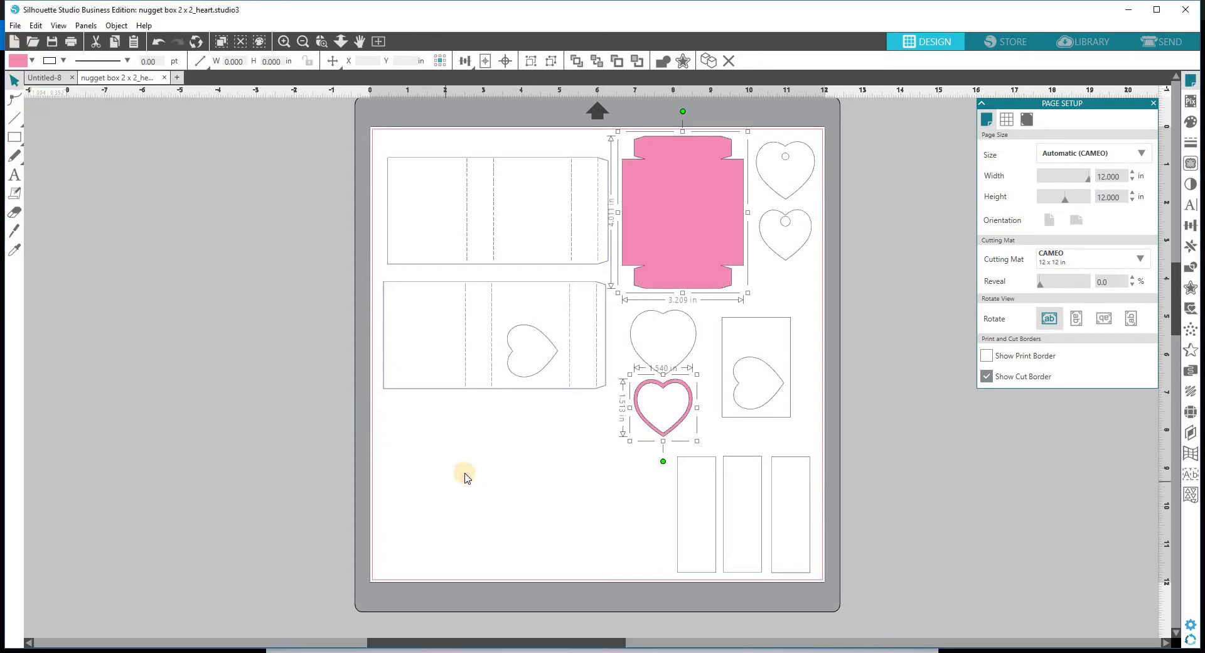
left_click(448, 401)
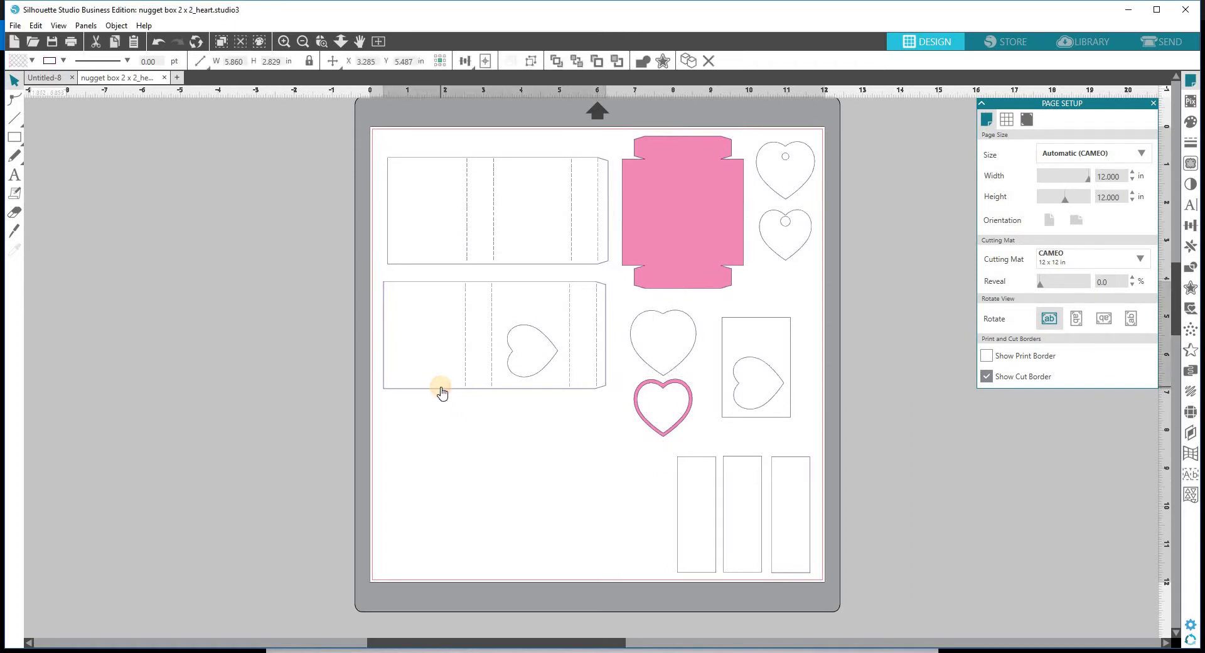
- Fill the lower long box piece hot pink
left_click(440, 388)
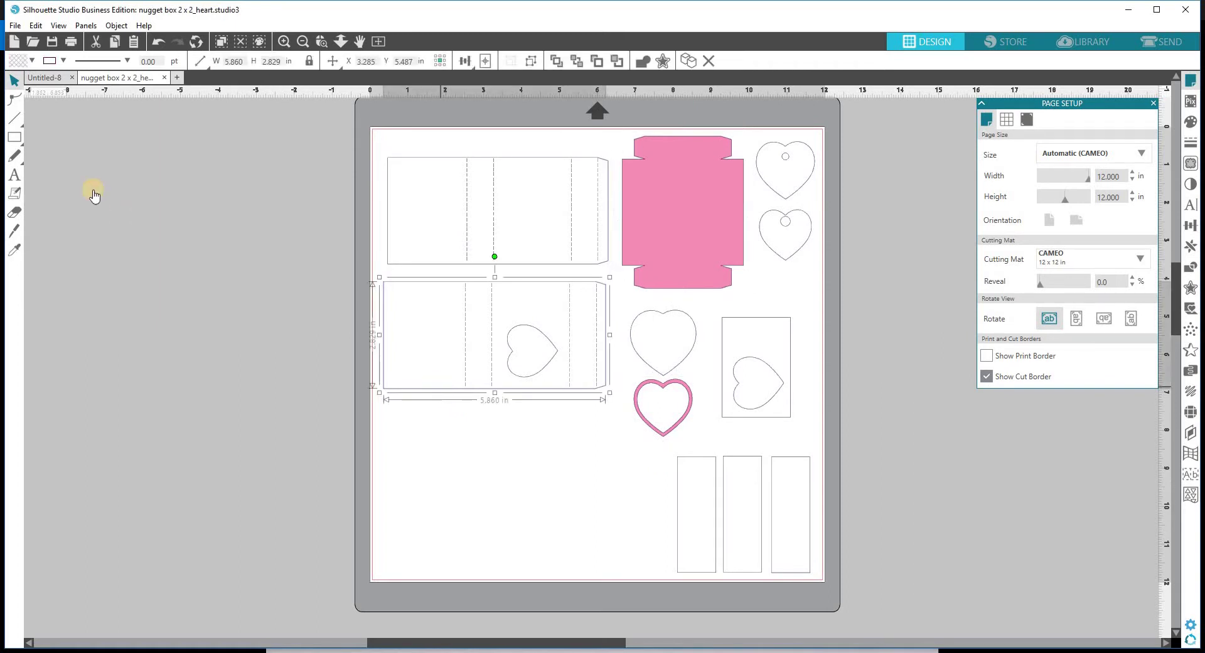
left_click(34, 61)
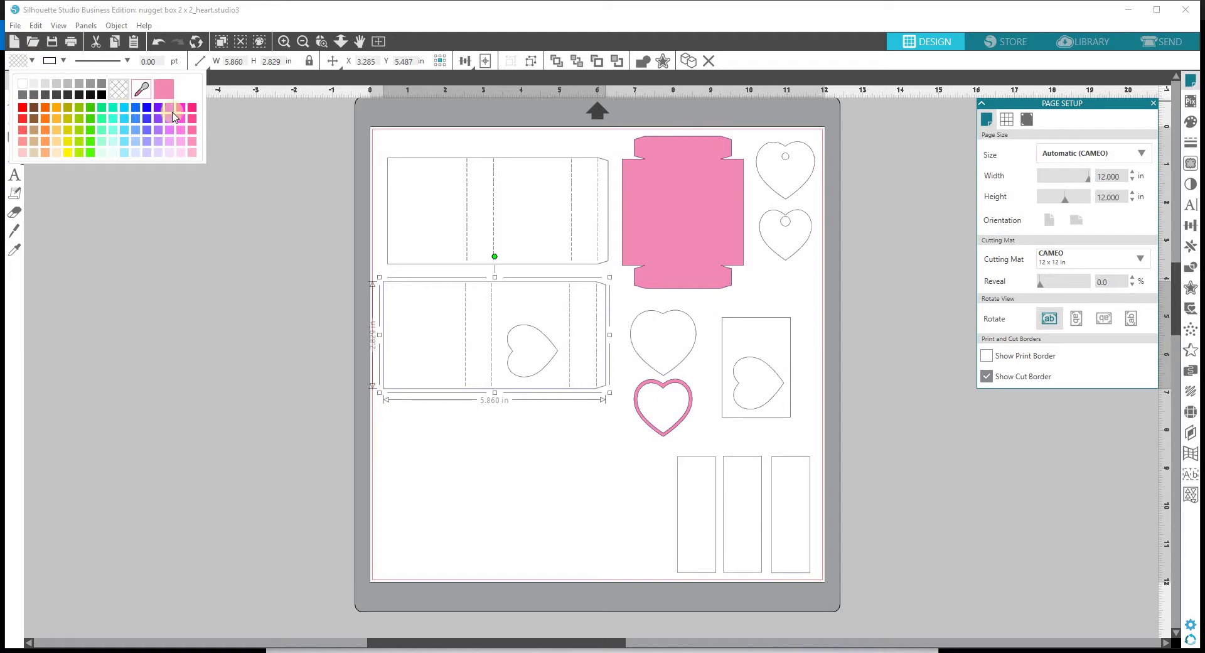
left_click(193, 120)
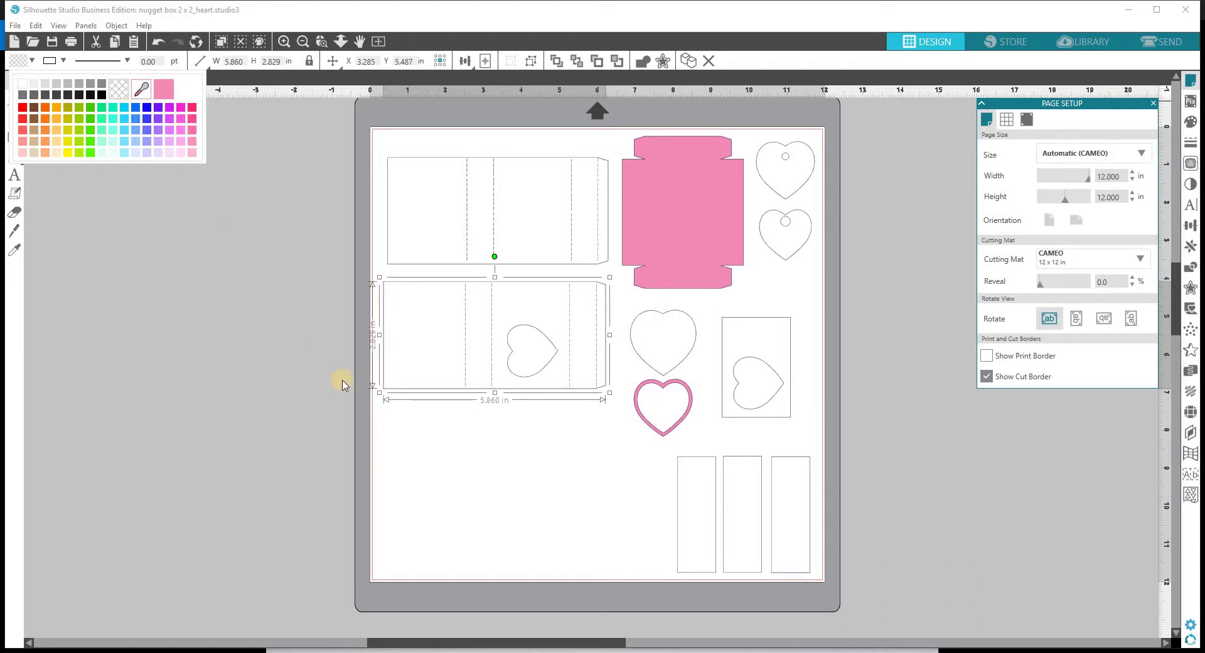
left_click(481, 430)
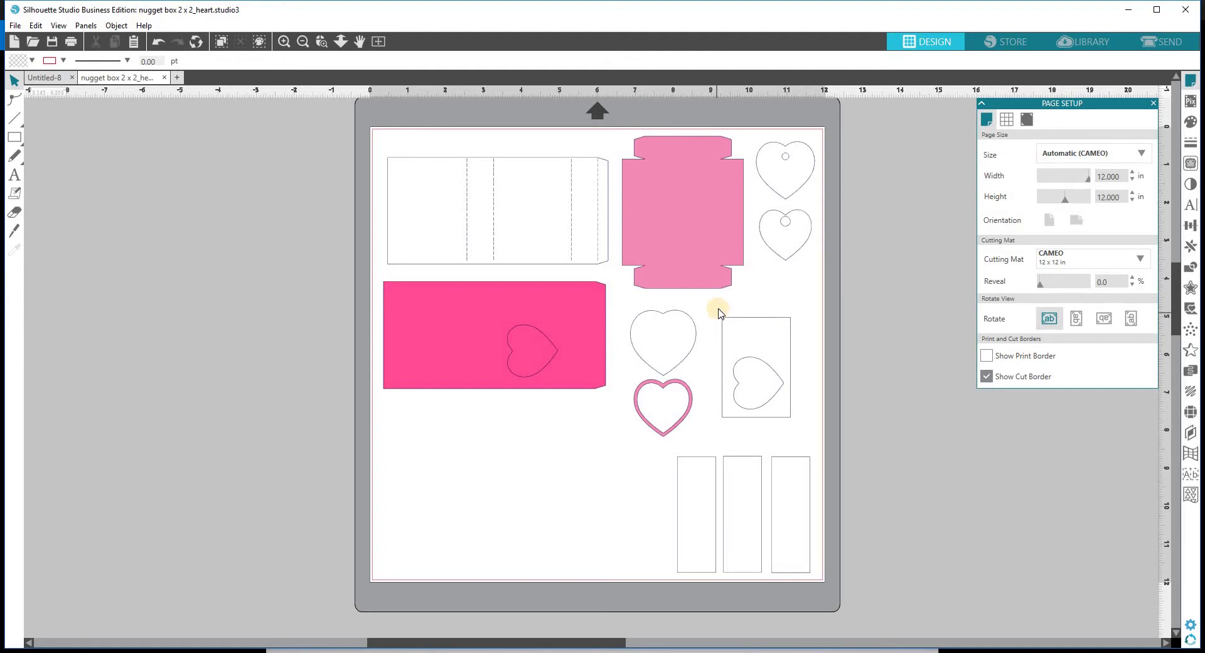
- Fill the heart-window rectangle purple
left_click_drag(718, 312, 801, 426)
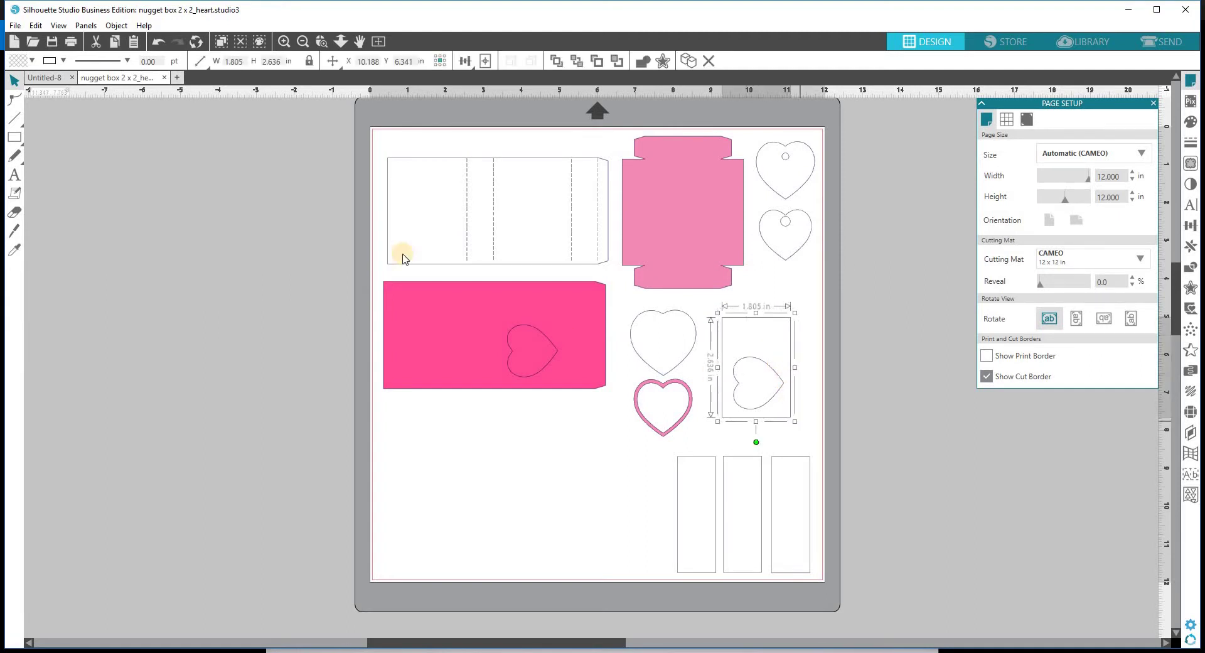
left_click(30, 63)
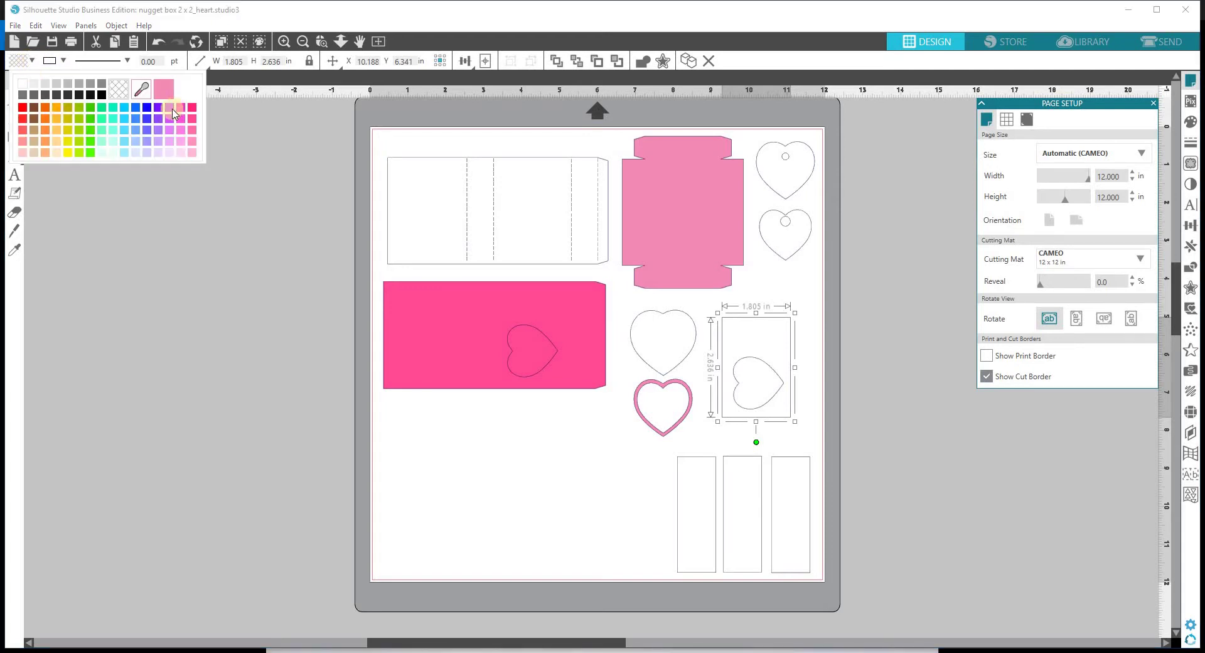
left_click(500, 459)
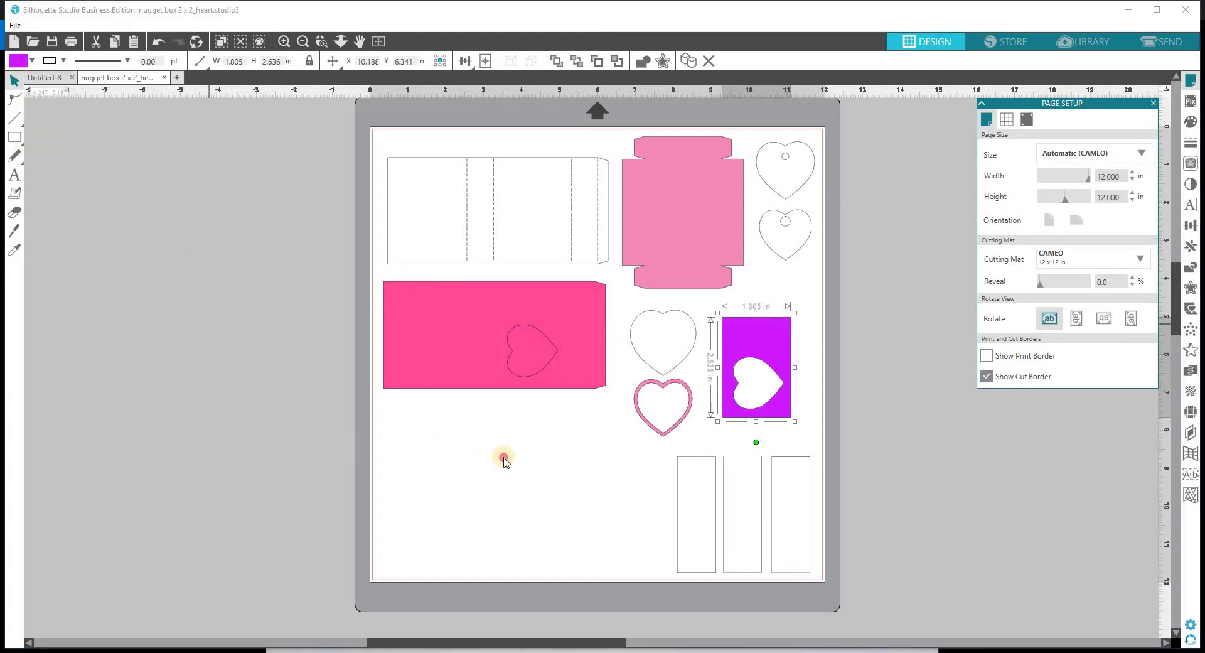
left_click(504, 461)
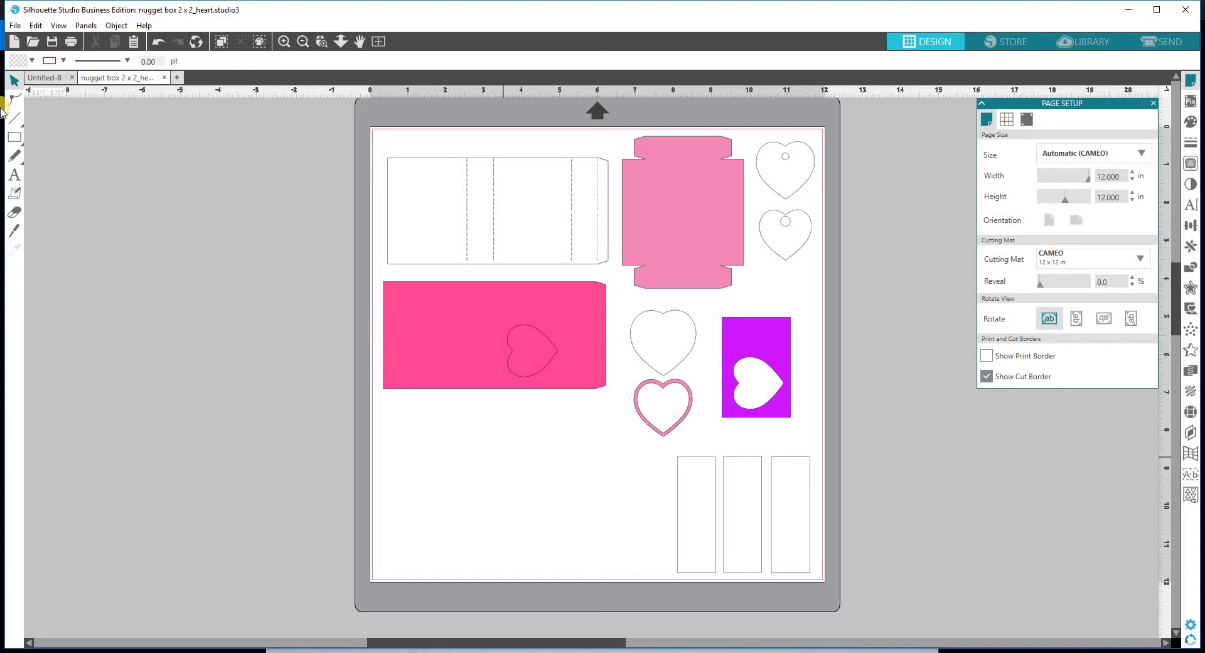
- Undo the purple fill and step back to before action 35 in the undo history
left_click(159, 42)
left_click(160, 42)
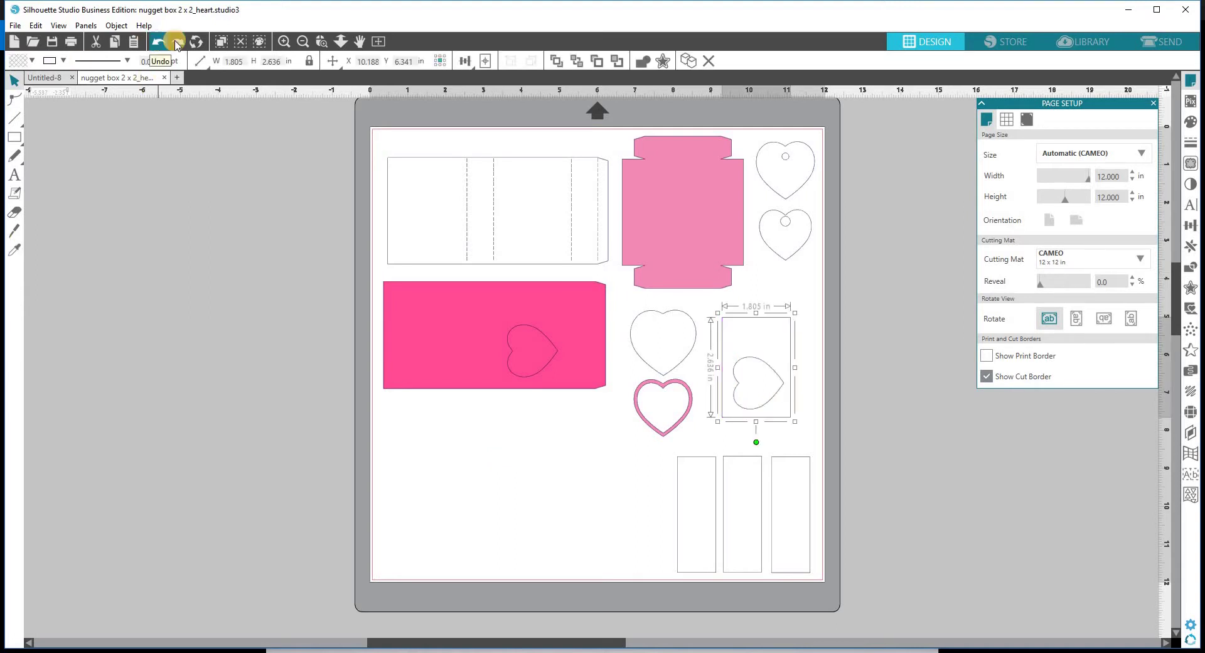
left_click(197, 42)
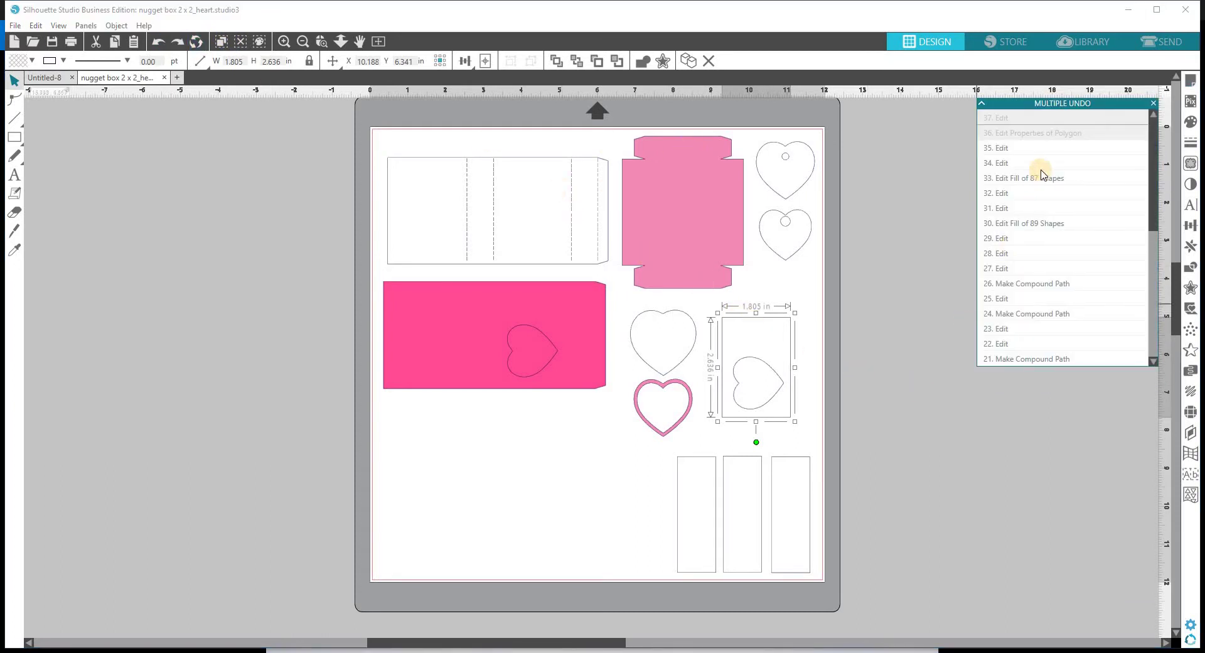
left_click(1004, 170)
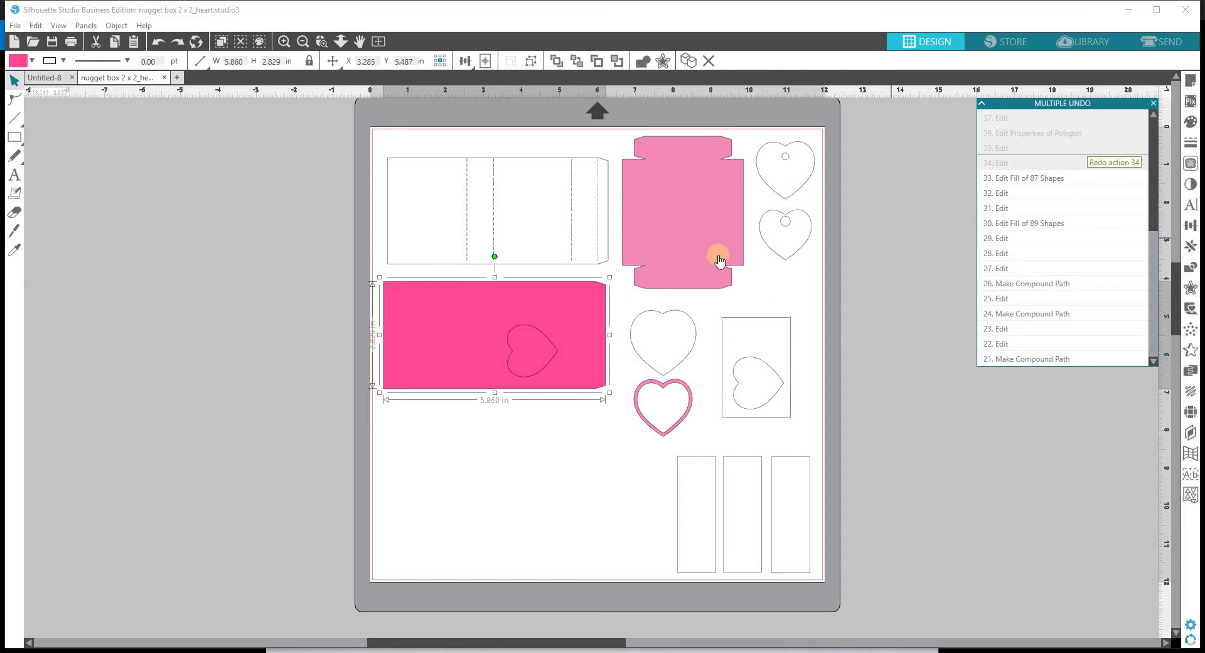
- Set no fill on the light pink box piece, hot-pink sleeve and pink heart
left_click(687, 265)
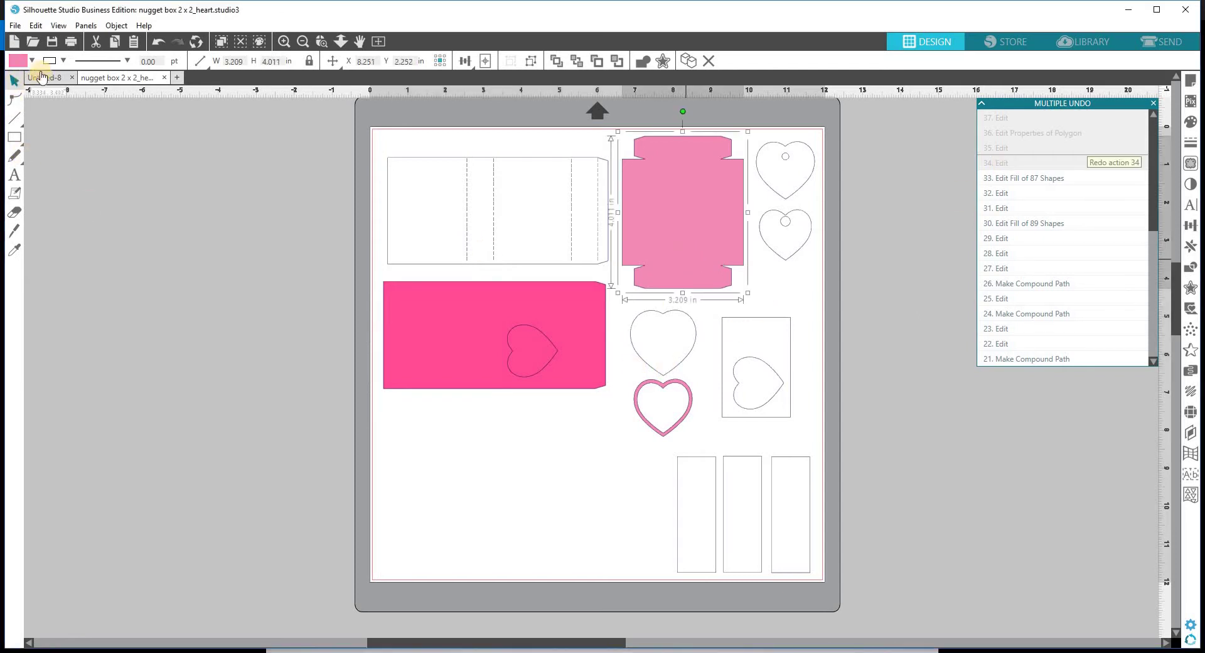
left_click(33, 60)
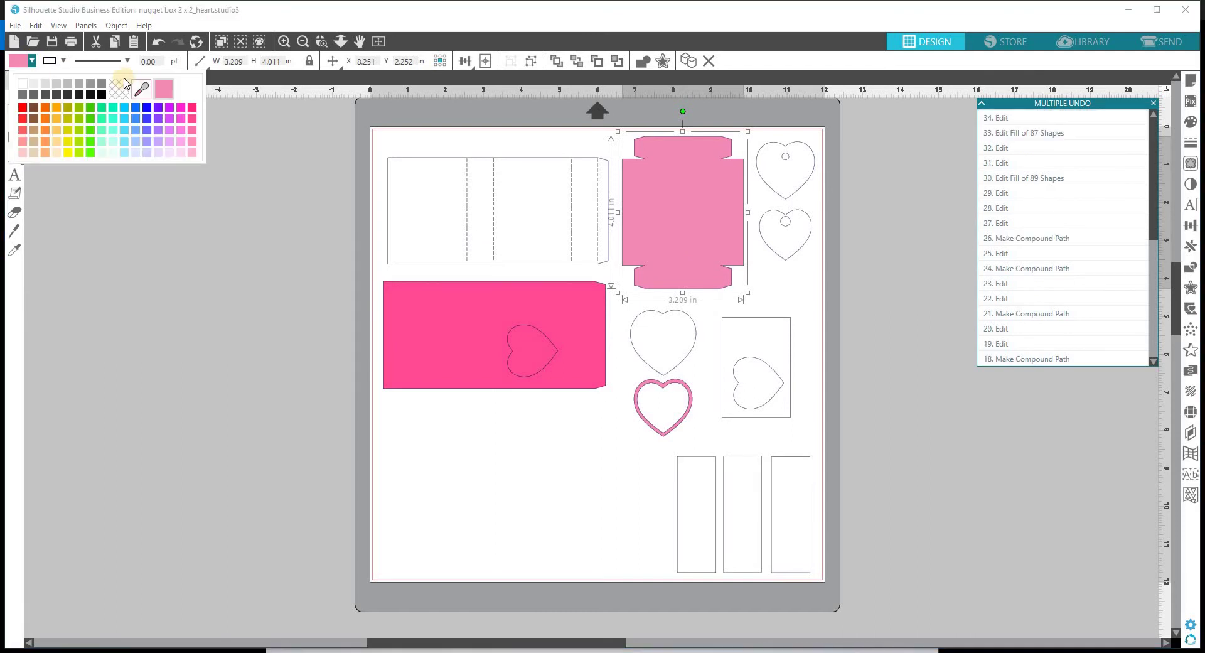
left_click(115, 97)
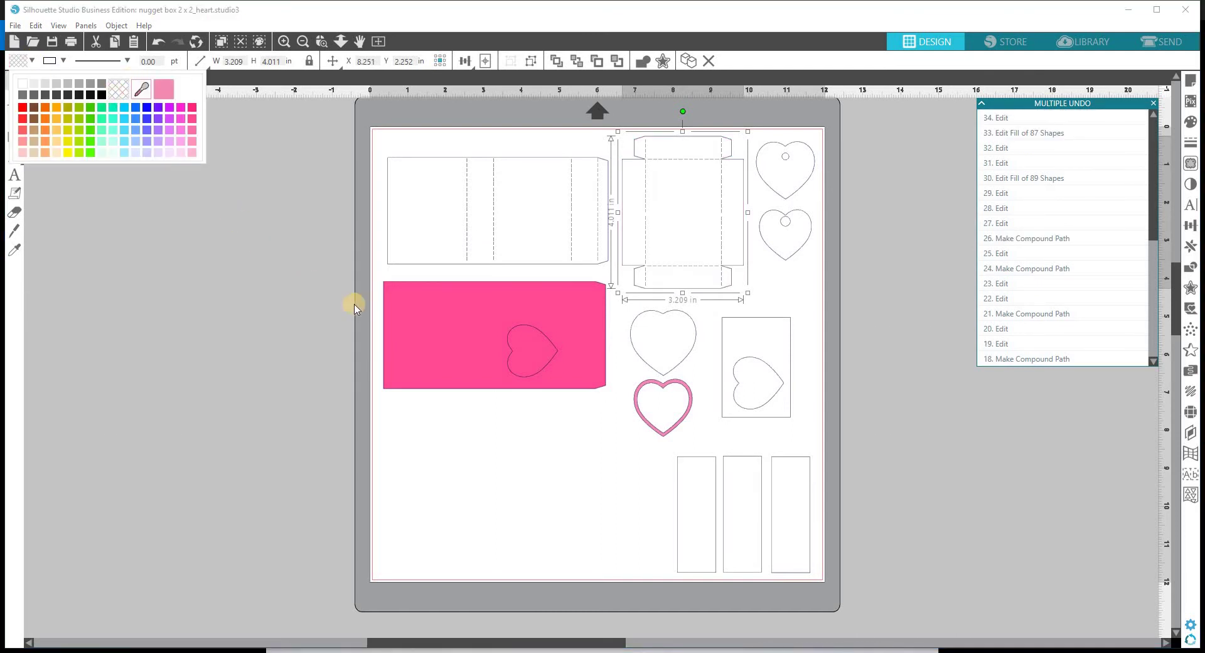
left_click(457, 336)
left_click(33, 60)
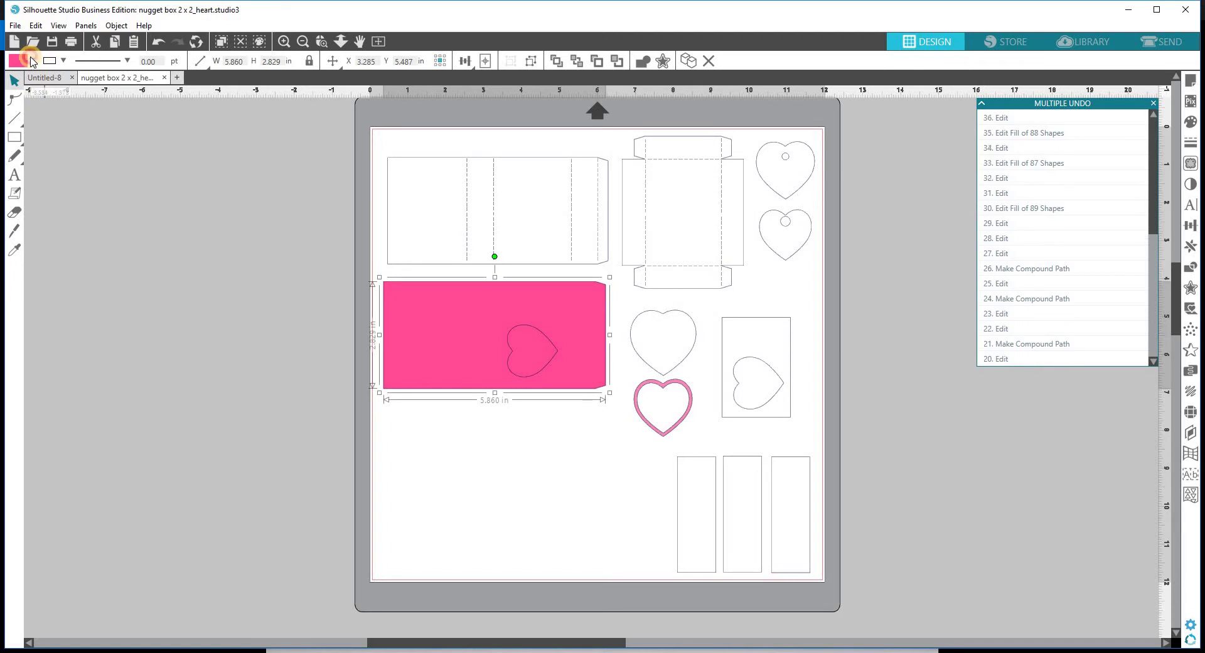
left_click(115, 93)
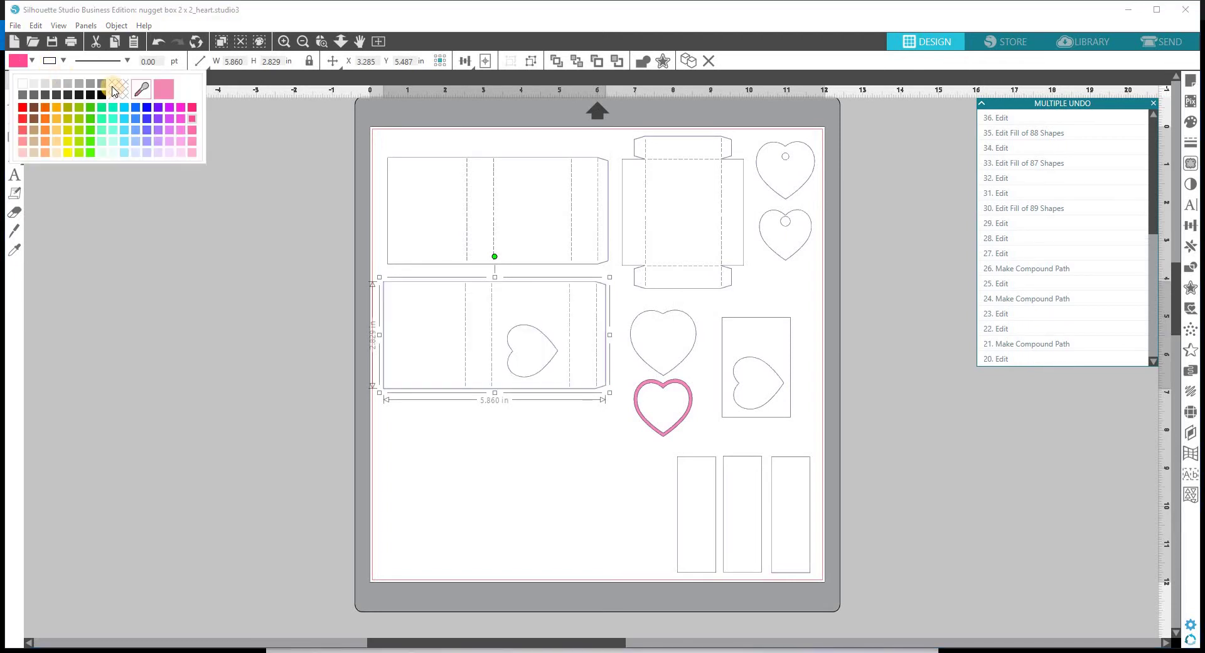
left_click(638, 415)
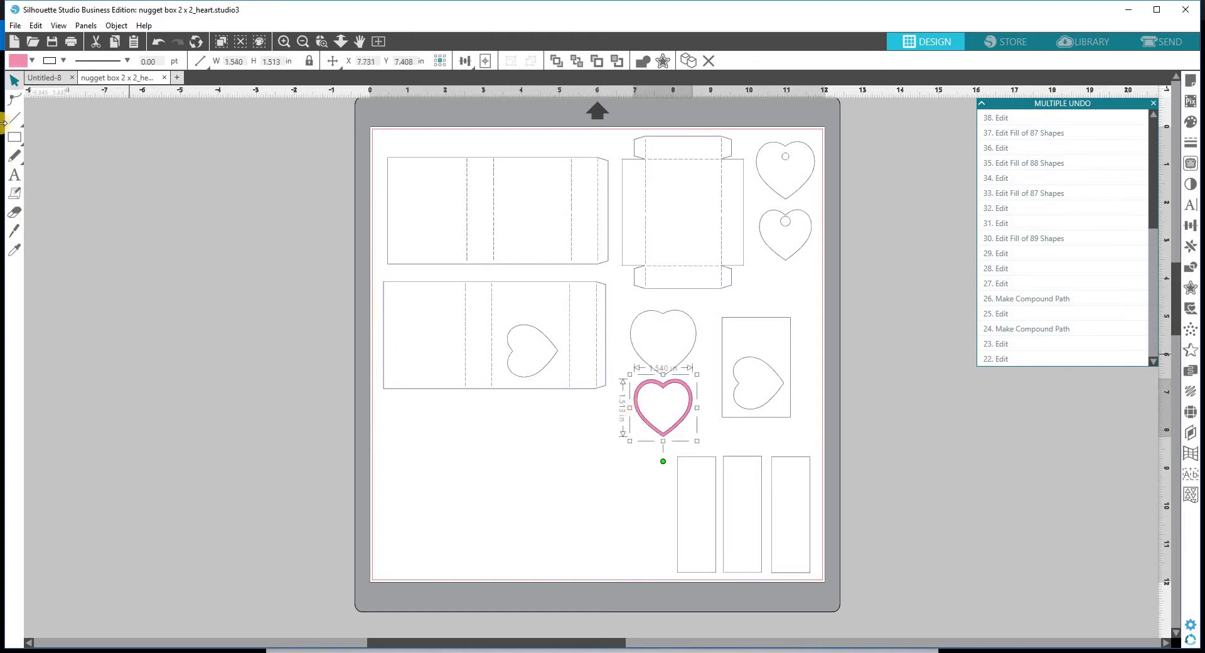
left_click(32, 60)
left_click(118, 91)
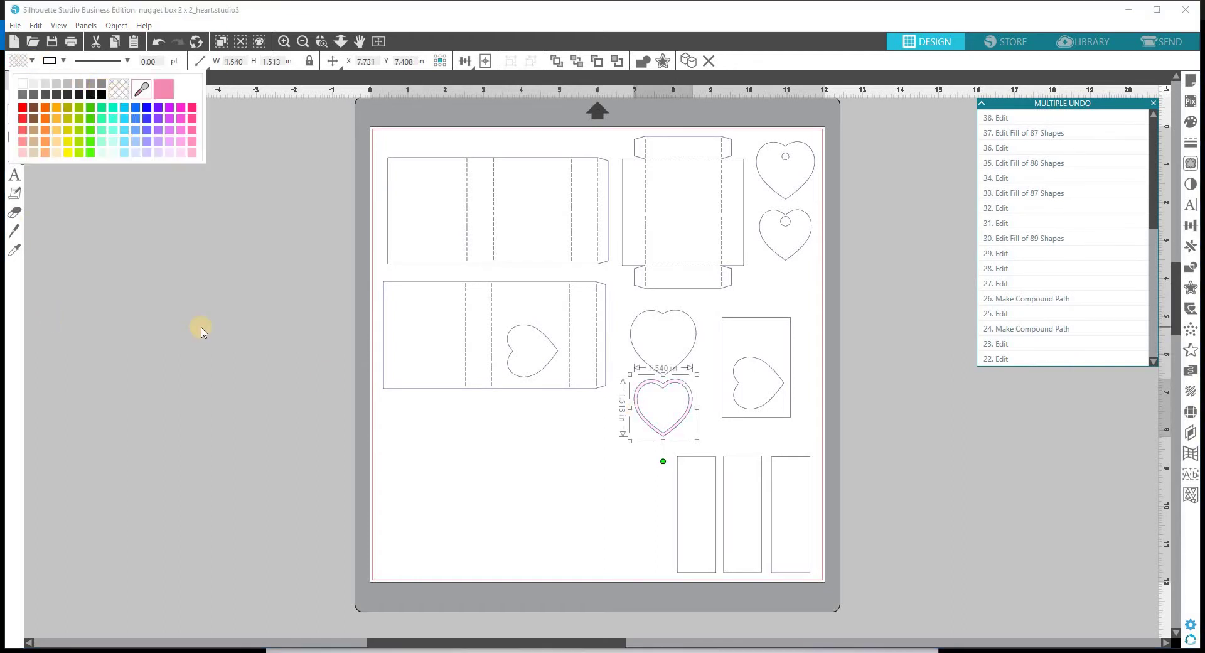
left_click(1153, 104)
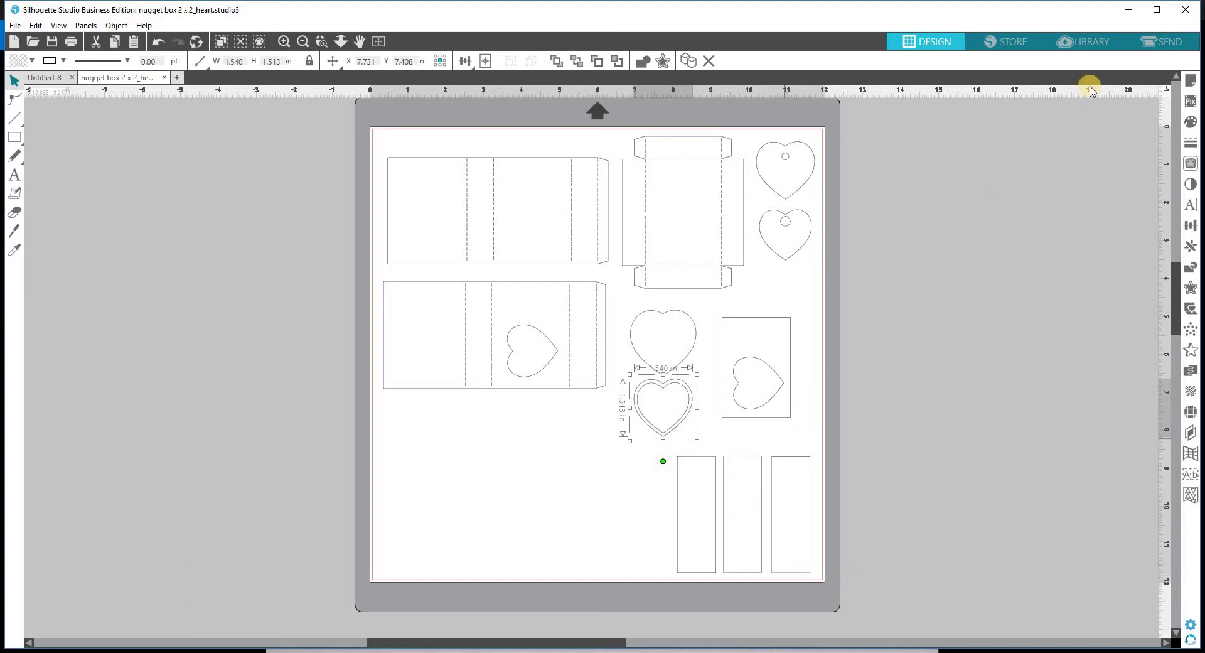
left_click(1171, 48)
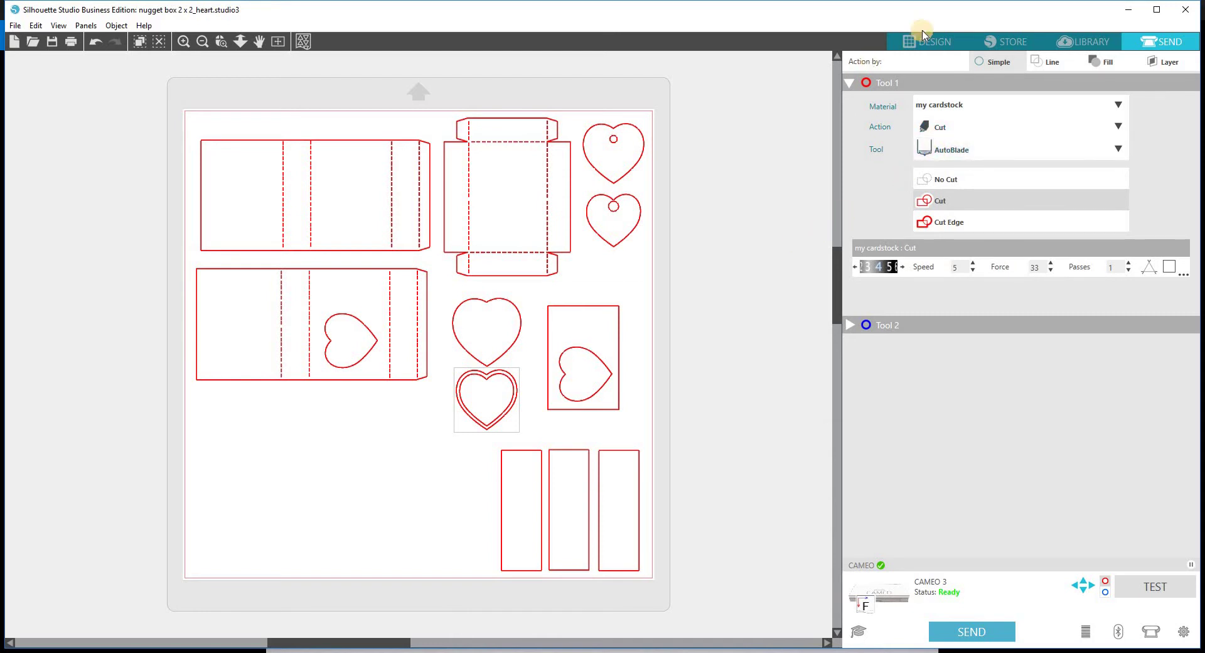
left_click(941, 42)
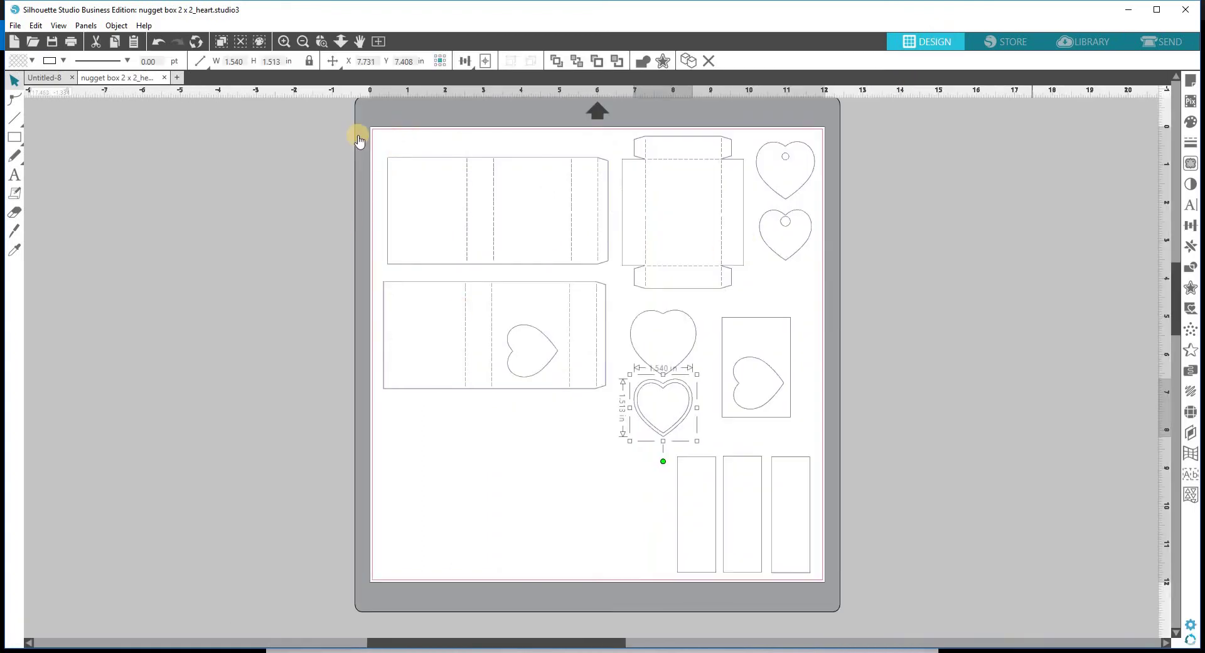
- Drag every piece on the mat onto the canvas left of the mat
left_click_drag(362, 126, 837, 600)
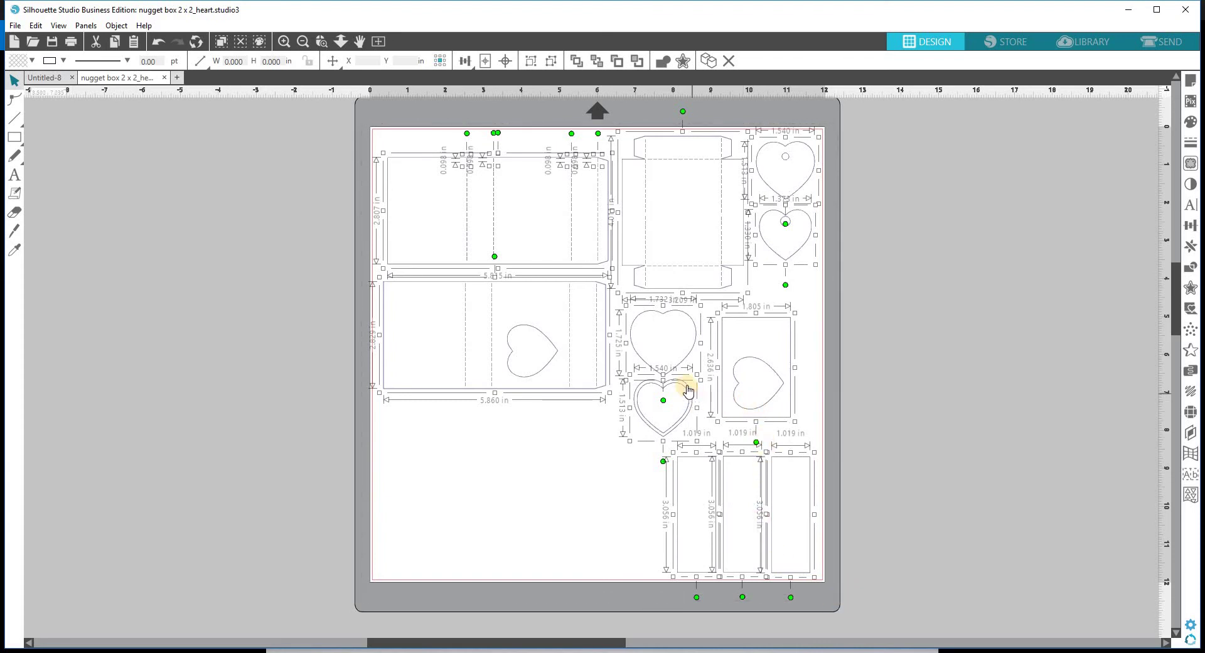
left_click_drag(472, 377, 103, 559)
left_click(103, 558)
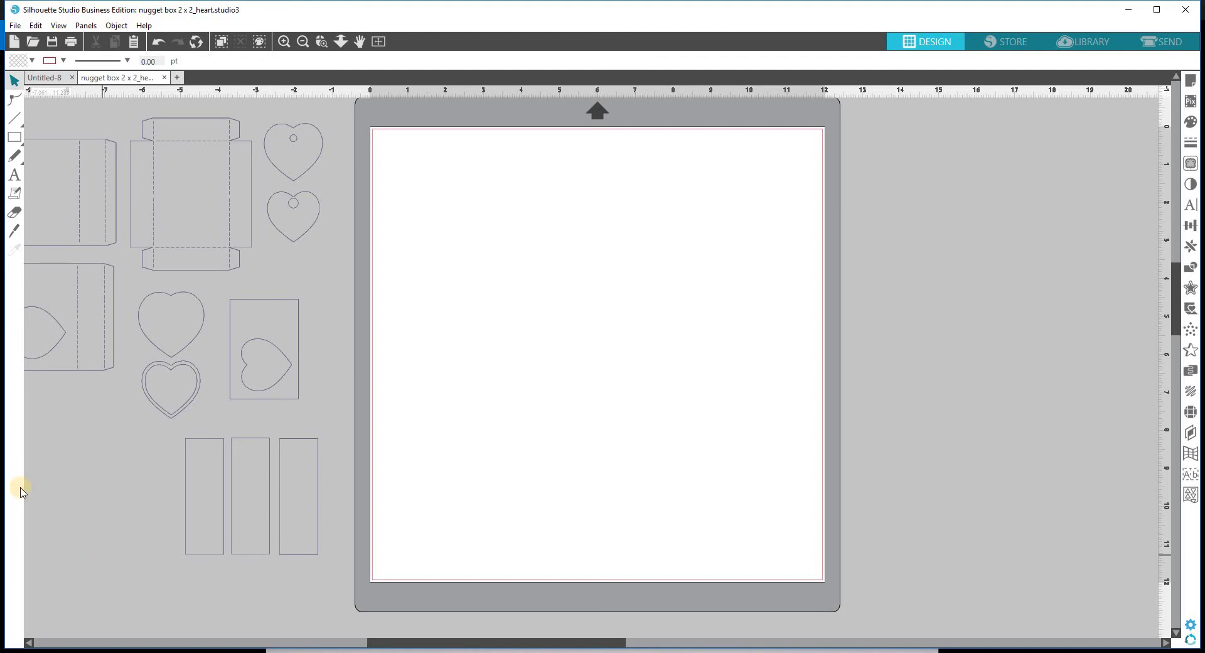
left_click_drag(563, 643, 479, 645)
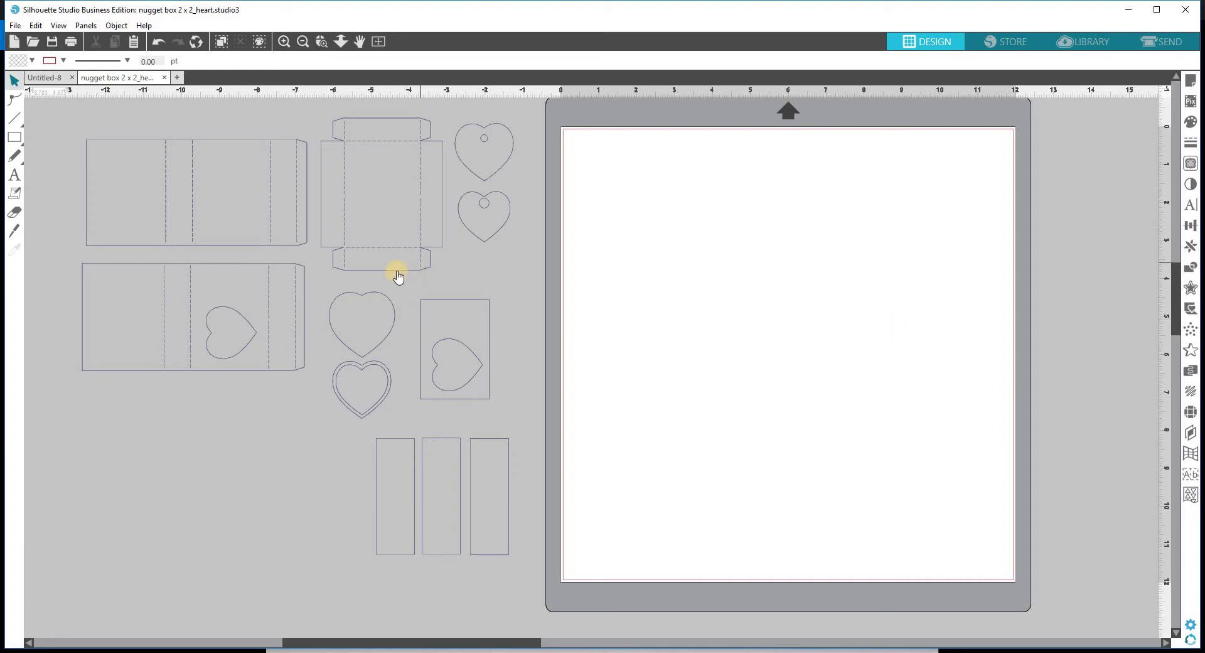
- Bring the tray, double-outlined heart and tall strip onto the mat, then move them off to the right
left_click_drag(398, 275, 650, 293)
left_click(350, 382)
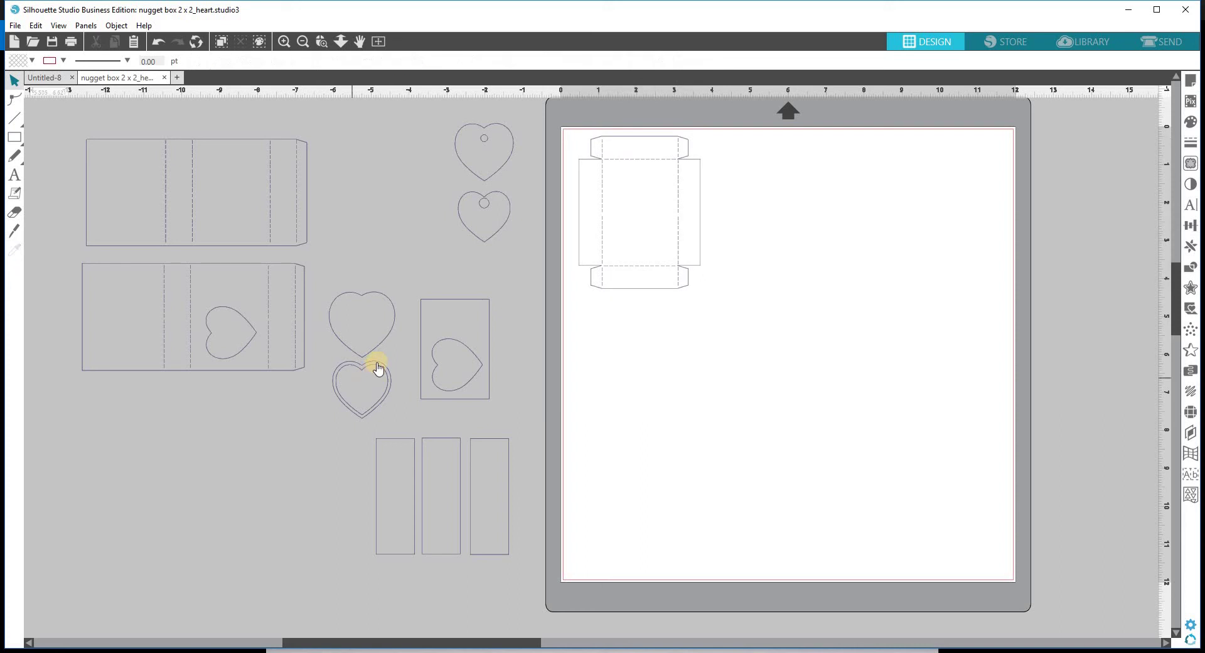
left_click_drag(330, 360, 560, 312)
left_click_drag(472, 435, 713, 131)
left_click(969, 210)
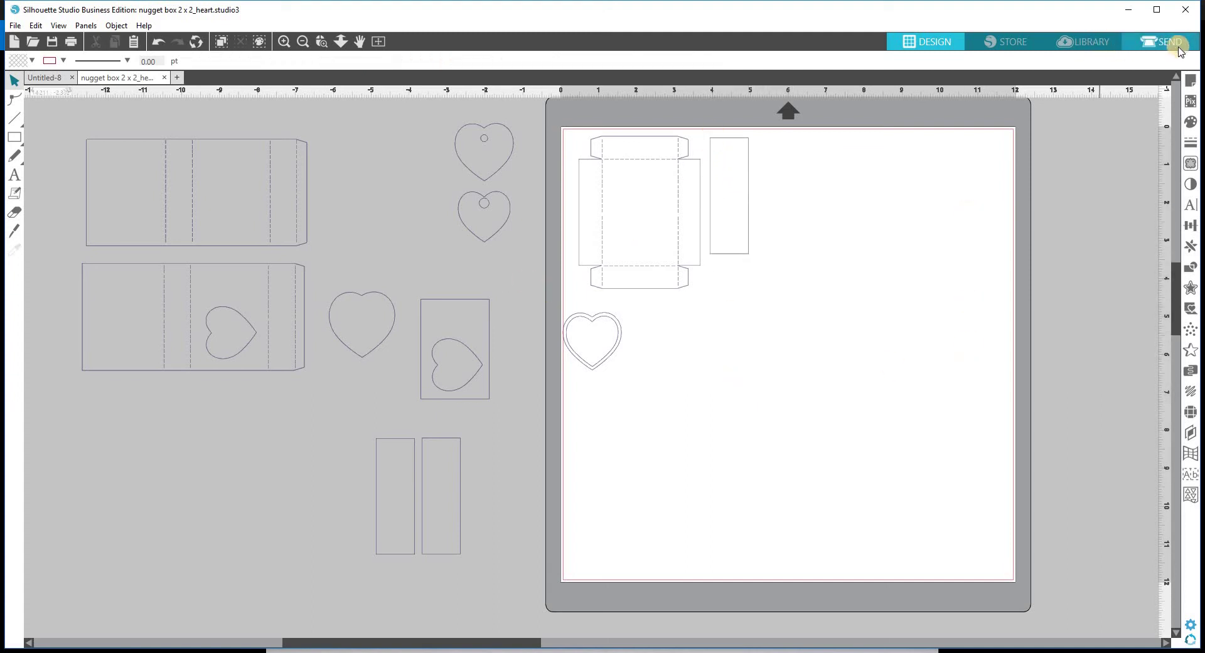
left_click_drag(541, 111, 640, 255)
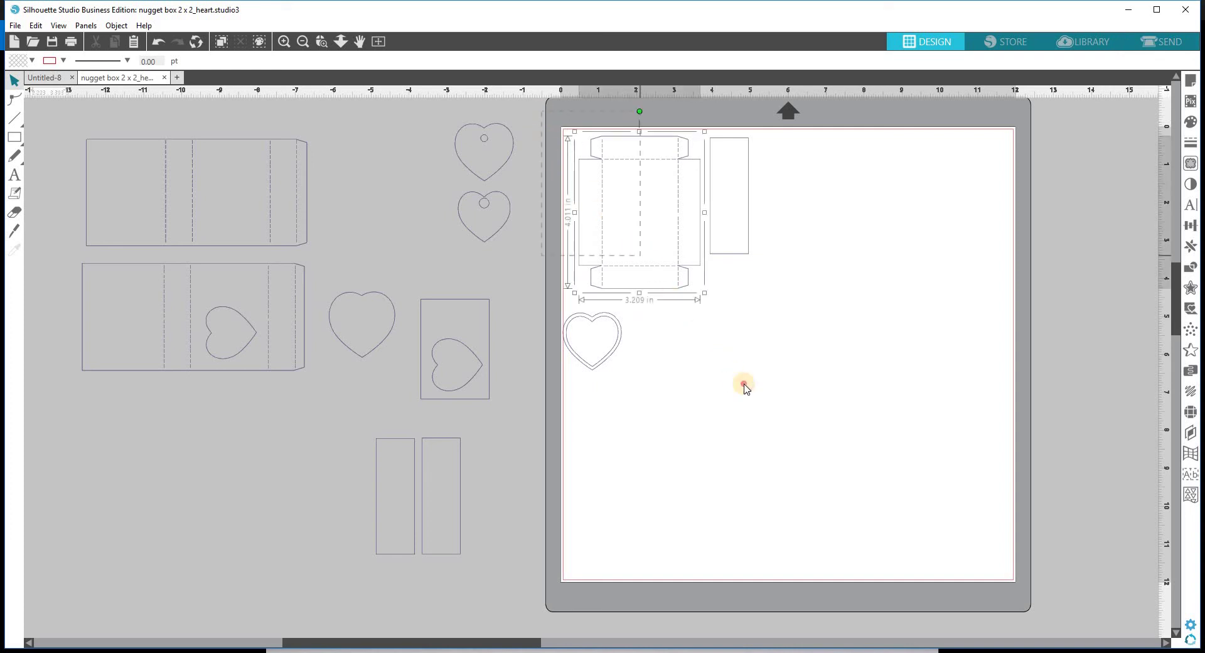
left_click_drag(778, 414, 798, 425)
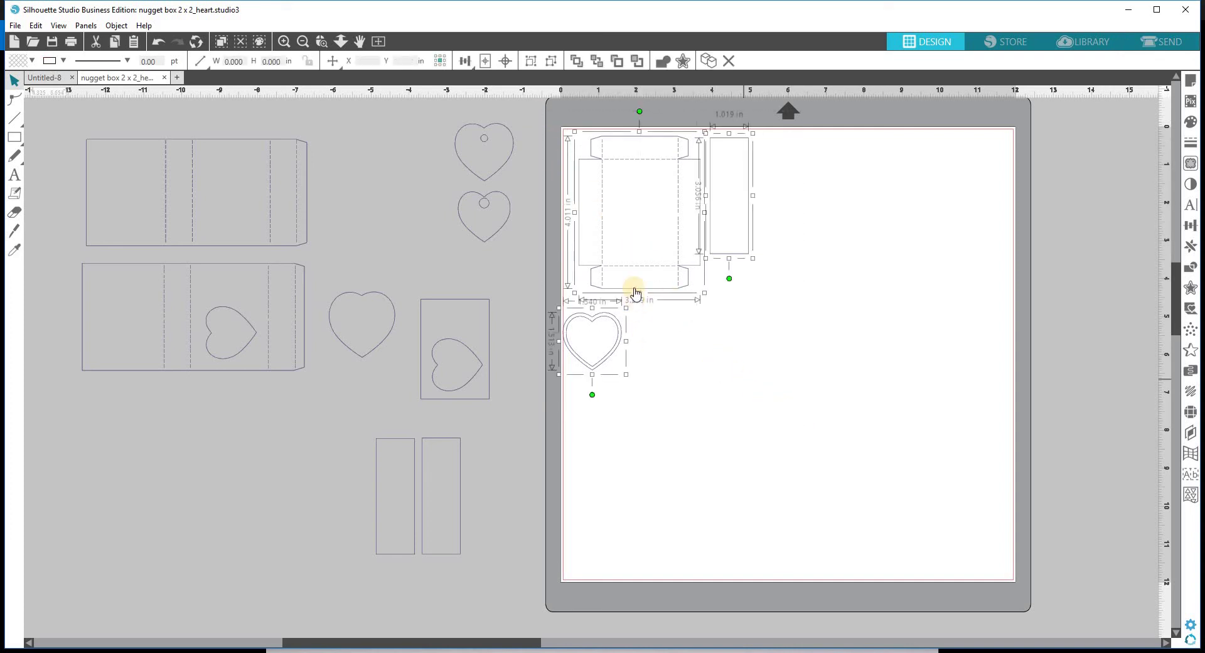
left_click_drag(635, 292, 1129, 398)
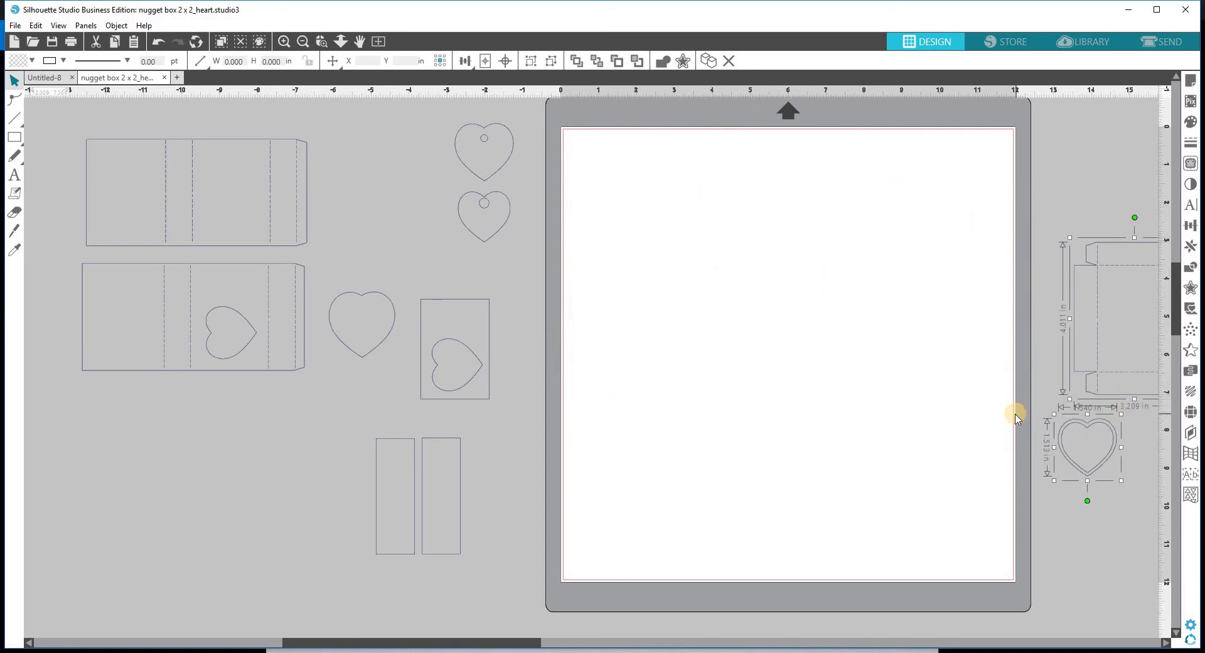
- Place the upper-left sleeve piece and a hole-punched heart tag on the mat
left_click(227, 246)
left_click_drag(226, 247, 728, 248)
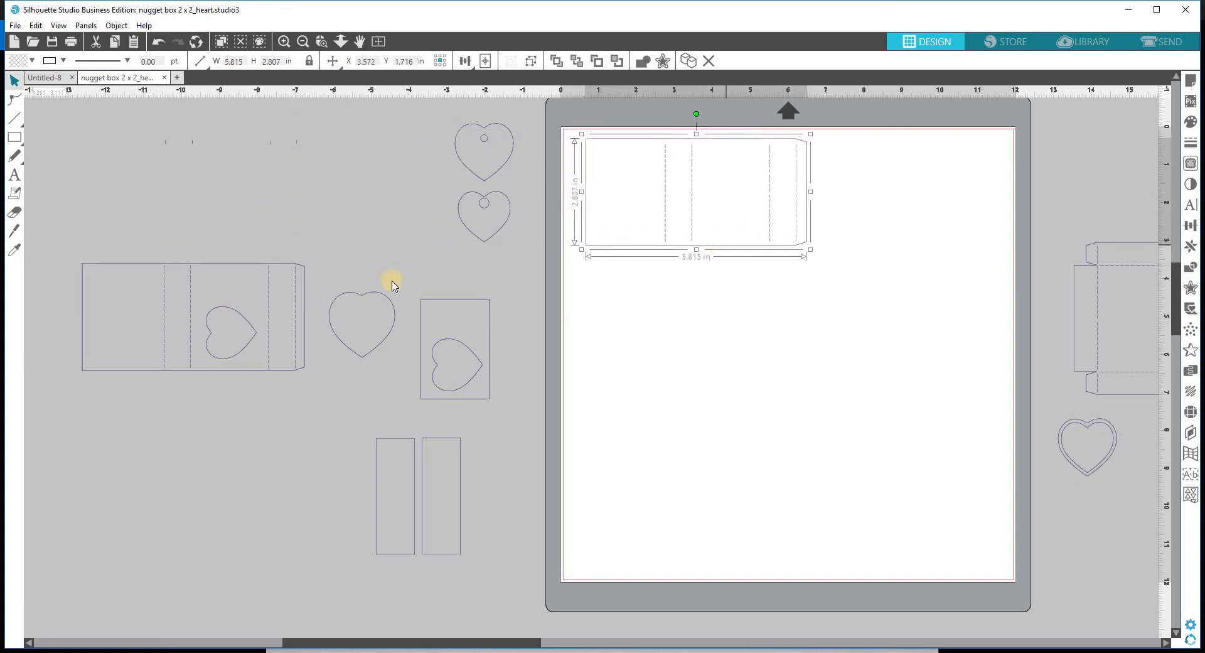
left_click_drag(470, 172, 814, 186)
left_click(703, 415)
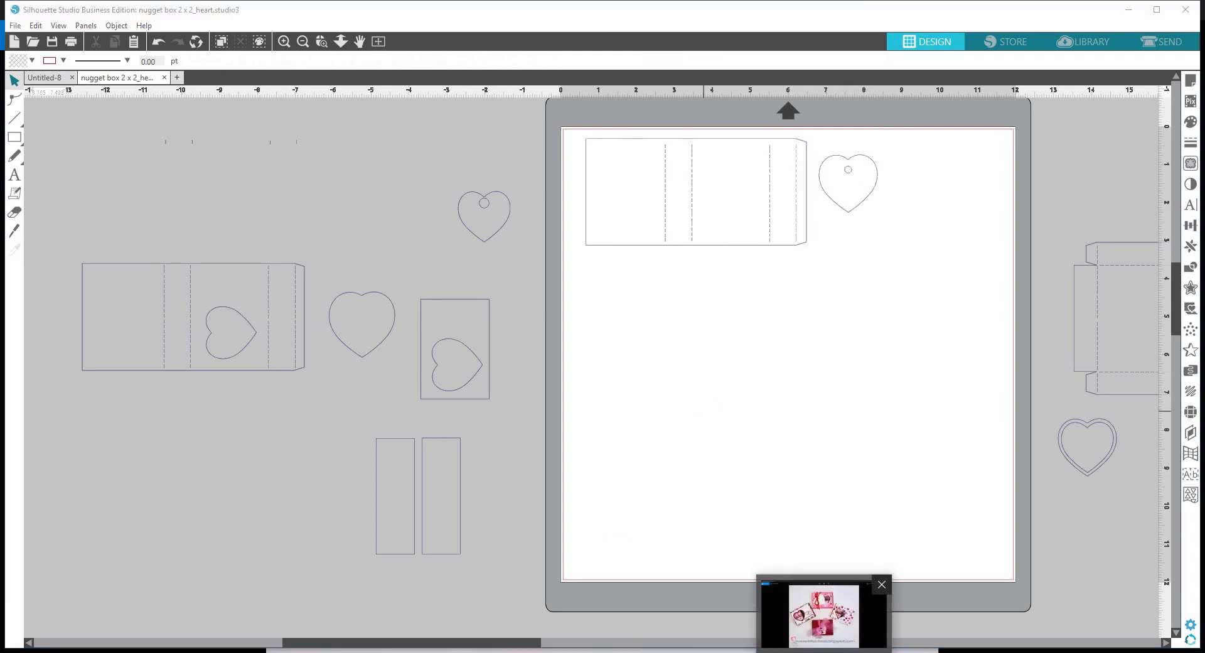
- Show the Nugget Heart Boxes_all.jpg photo of the four finished heart boxes in Photos
left_click(823, 608)
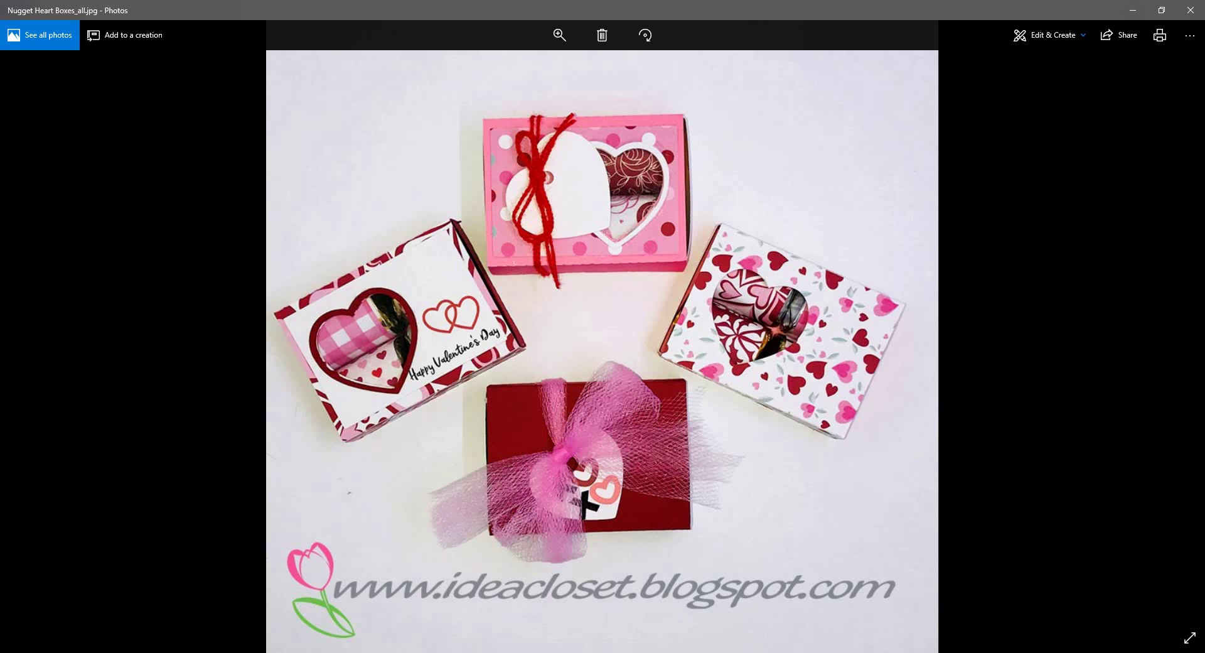